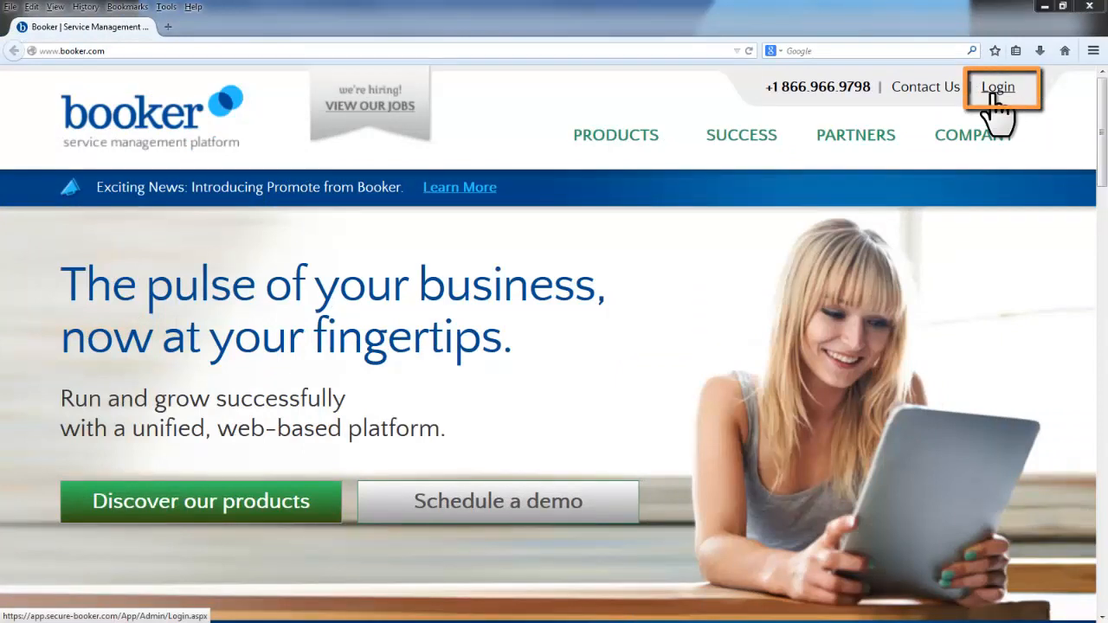
Step: Open the login page and log in with the account name, username and password
{"action": "left_click", "coordinate": [993, 95]}
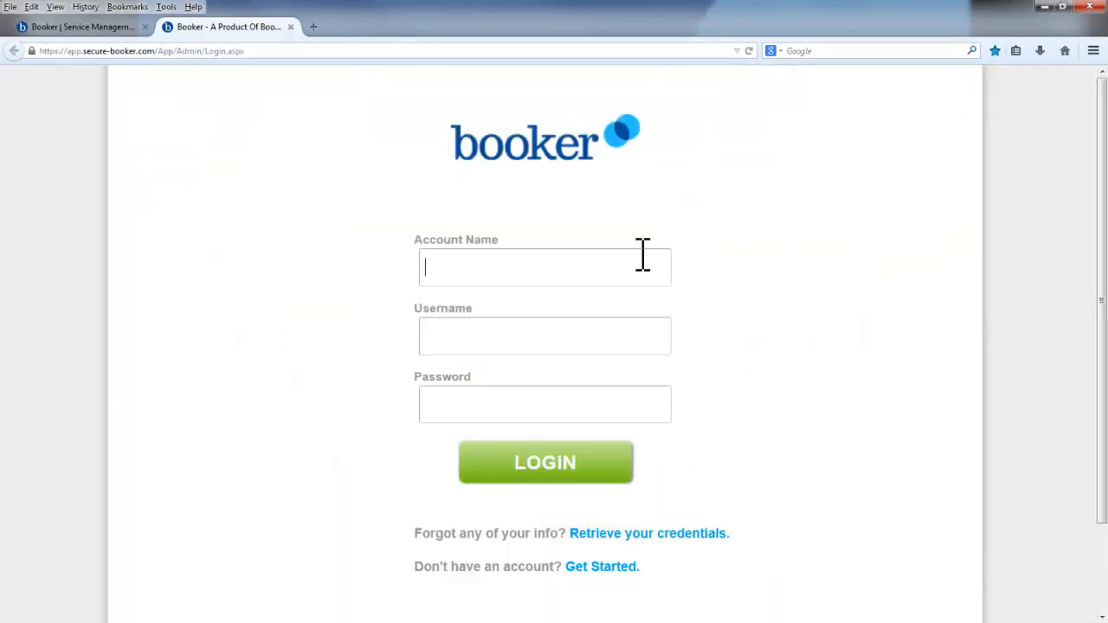
{"action": "type", "text": "t"}
{"action": "type", "text": "standar"}
{"action": "type", "text": "svadm"}
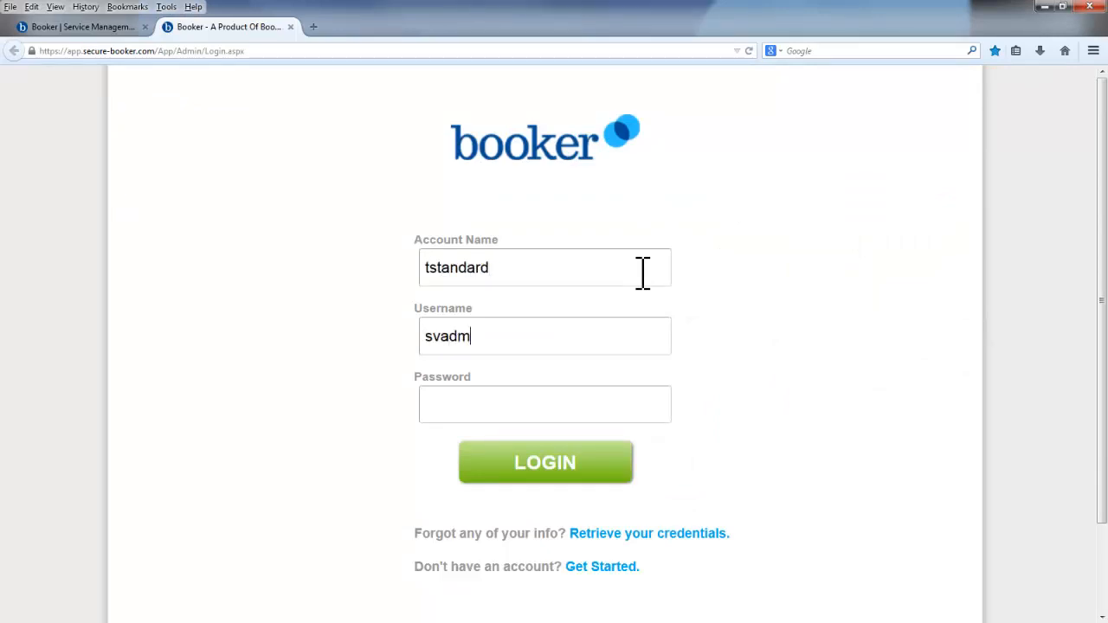
{"action": "type", "text": "*******"}
{"action": "left_click", "coordinate": [629, 459]}
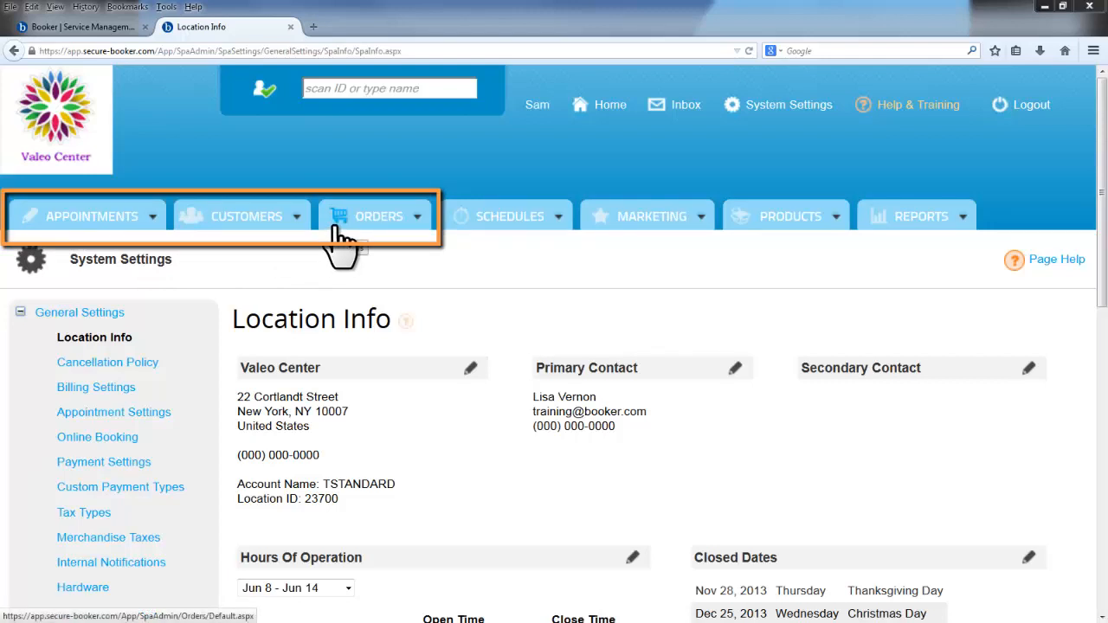
Step: Open the Find Appointment page and bring up the view customization options
{"action": "left_click", "coordinate": [151, 232]}
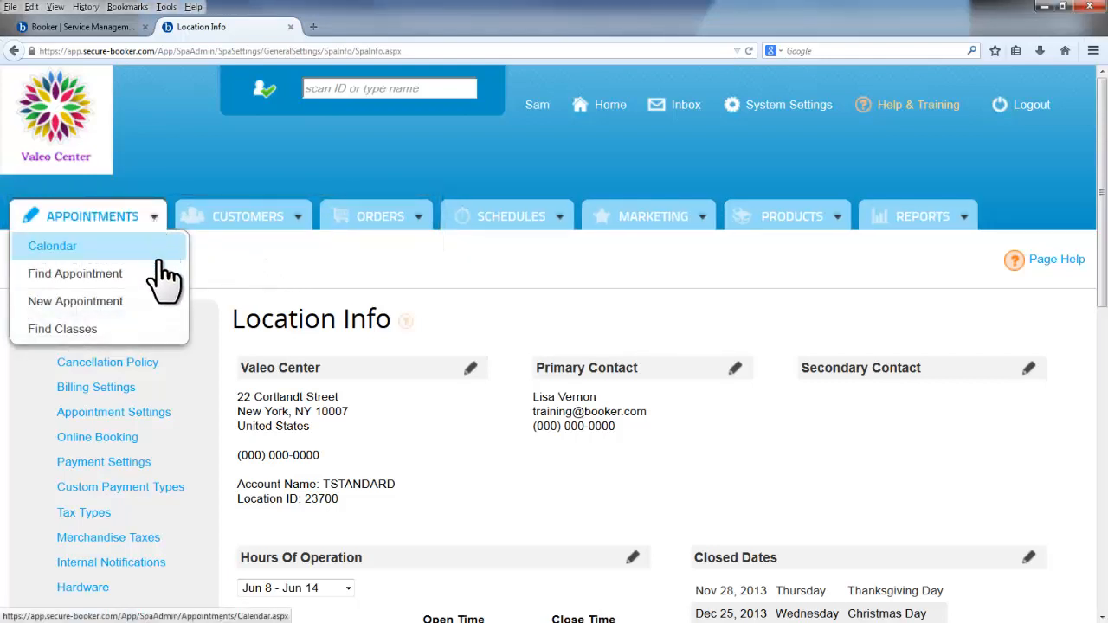
{"action": "left_click", "coordinate": [165, 279]}
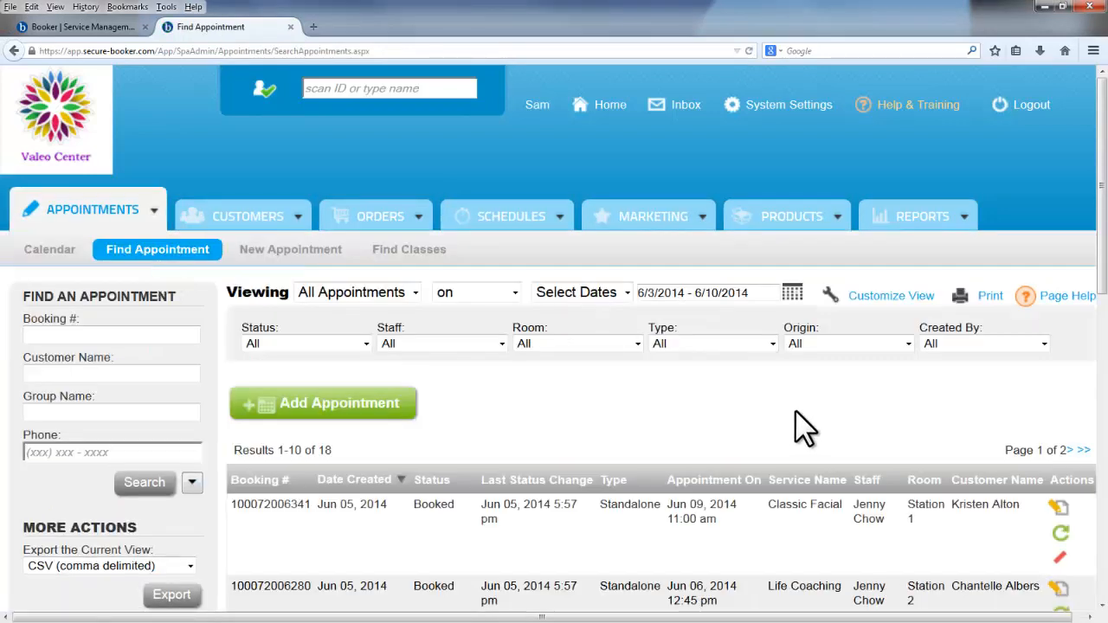
{"action": "left_click", "coordinate": [846, 309]}
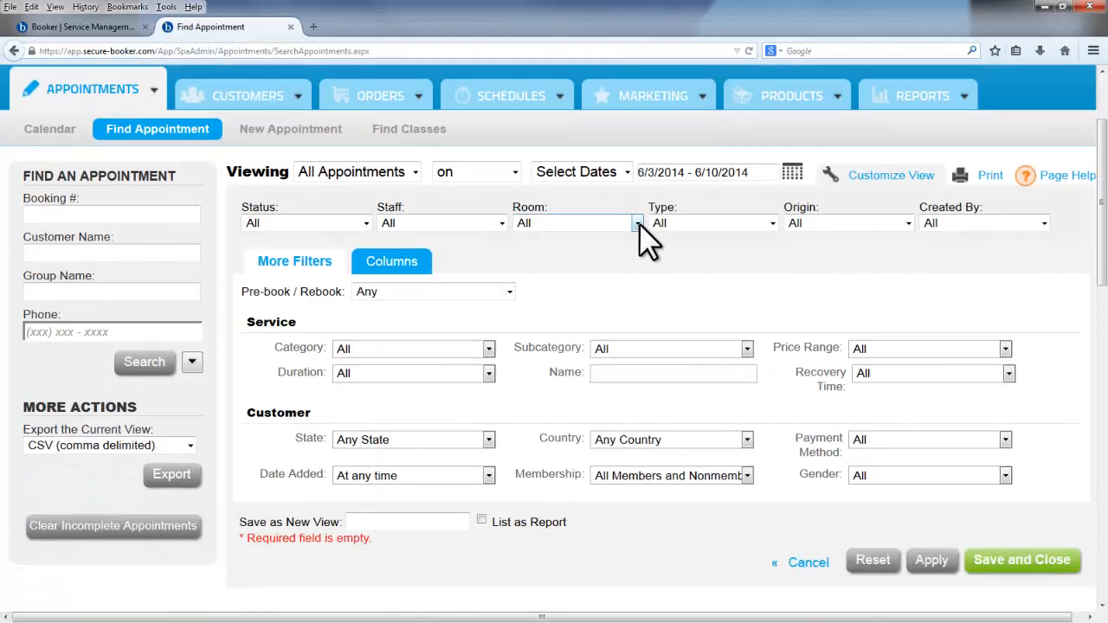
Step: Filter the appointments to Last Month with the service category Facials
{"action": "left_click", "coordinate": [628, 176]}
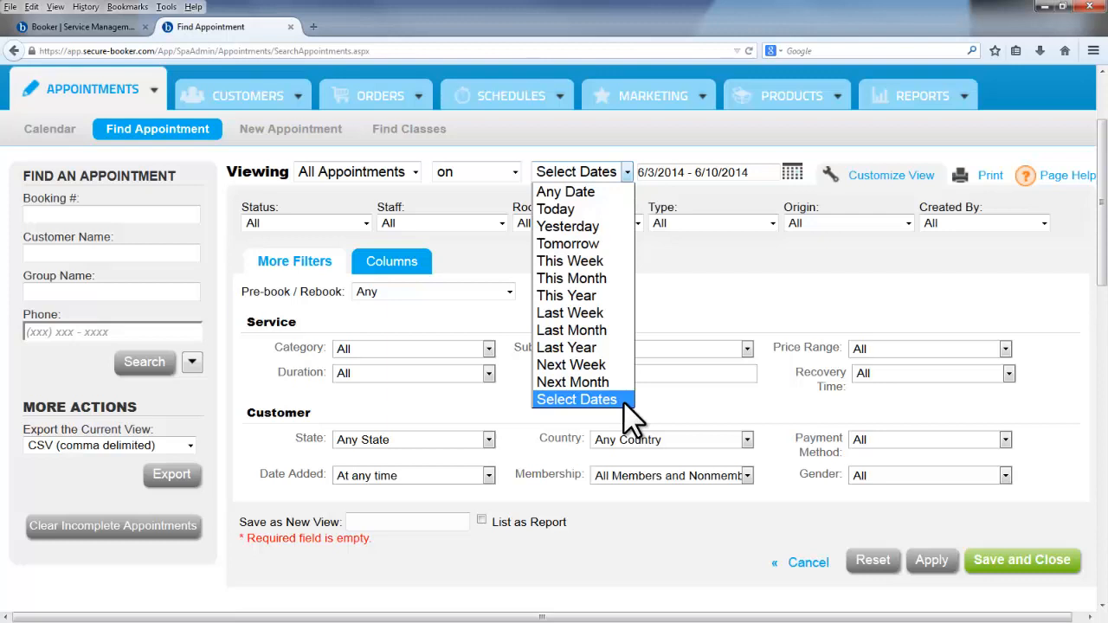
{"action": "left_click", "coordinate": [625, 334]}
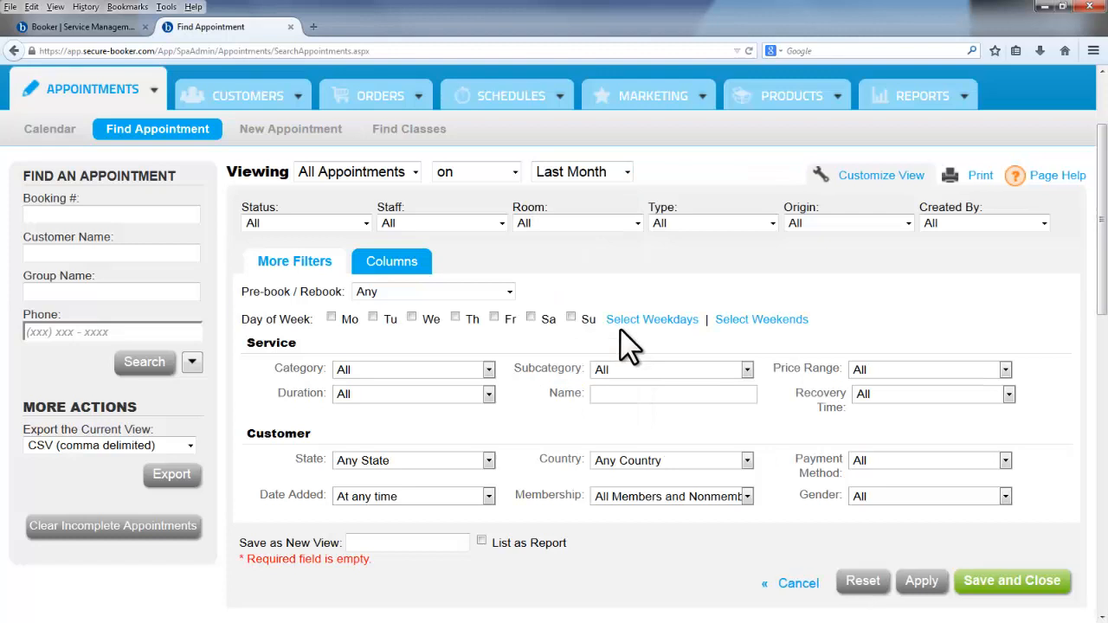
{"action": "left_click", "coordinate": [490, 374]}
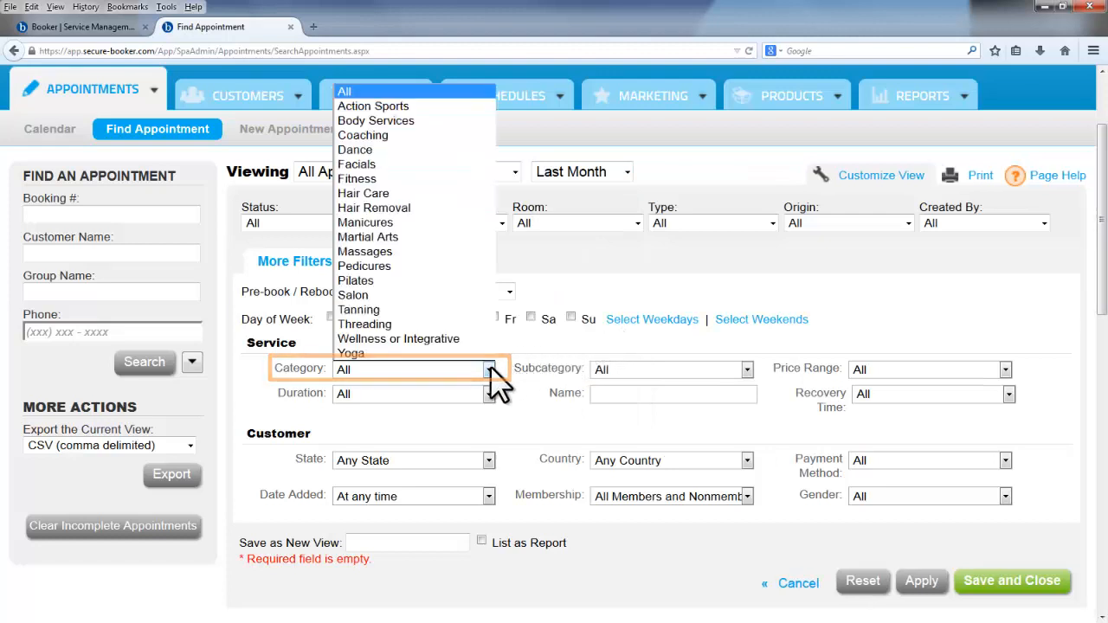
{"action": "left_click", "coordinate": [475, 166]}
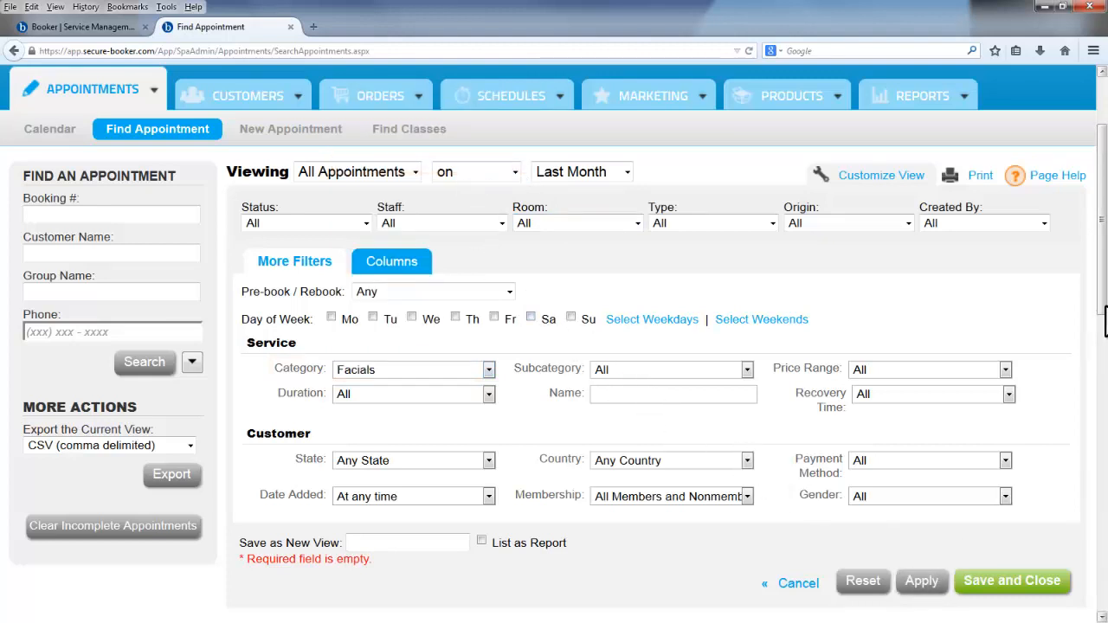
{"action": "left_click_drag", "start_coordinate": [1105, 325], "coordinate": [1105, 446]}
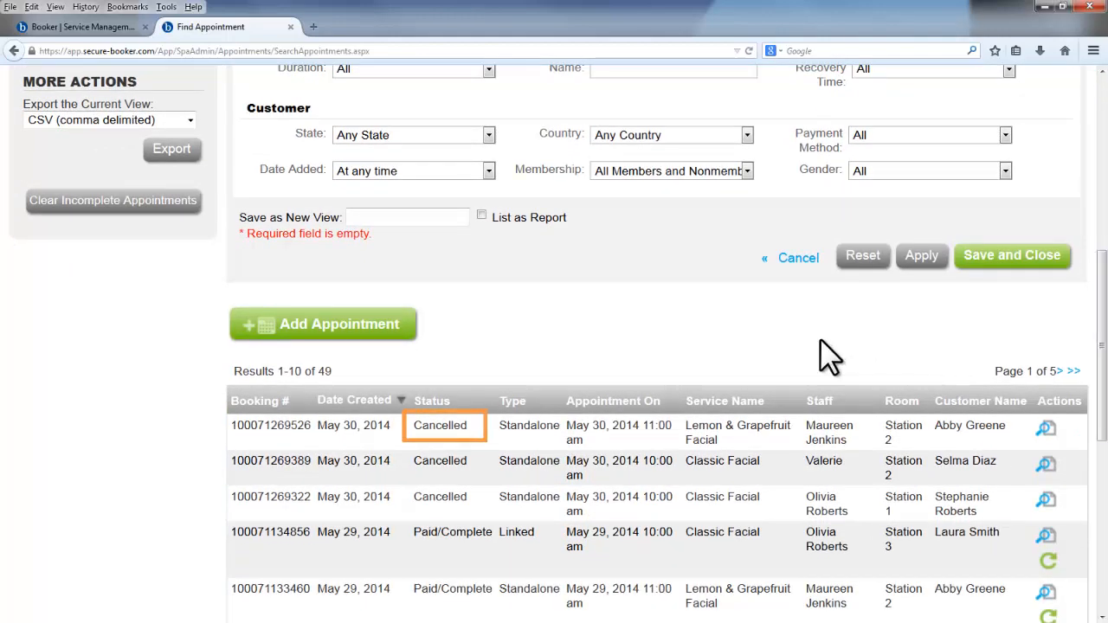
Step: Limit the appointments to the Paid/Complete status and to the staff member who performed the facials
{"action": "scroll", "coordinate": [820, 339], "scroll_direction": "up", "scroll_amount": 5}
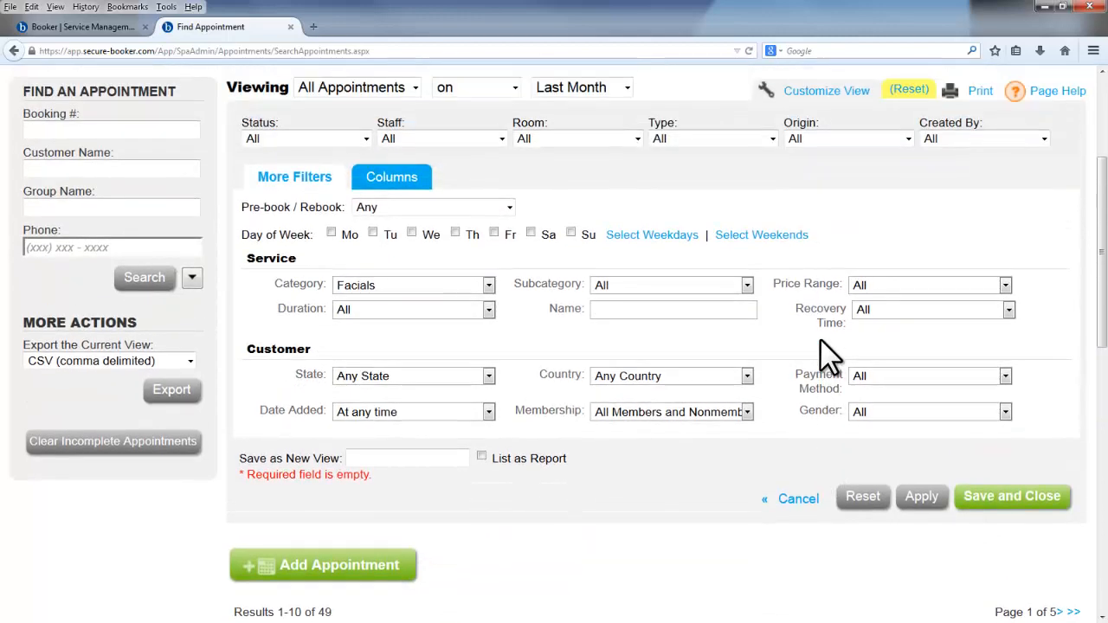
{"action": "left_click", "coordinate": [367, 140]}
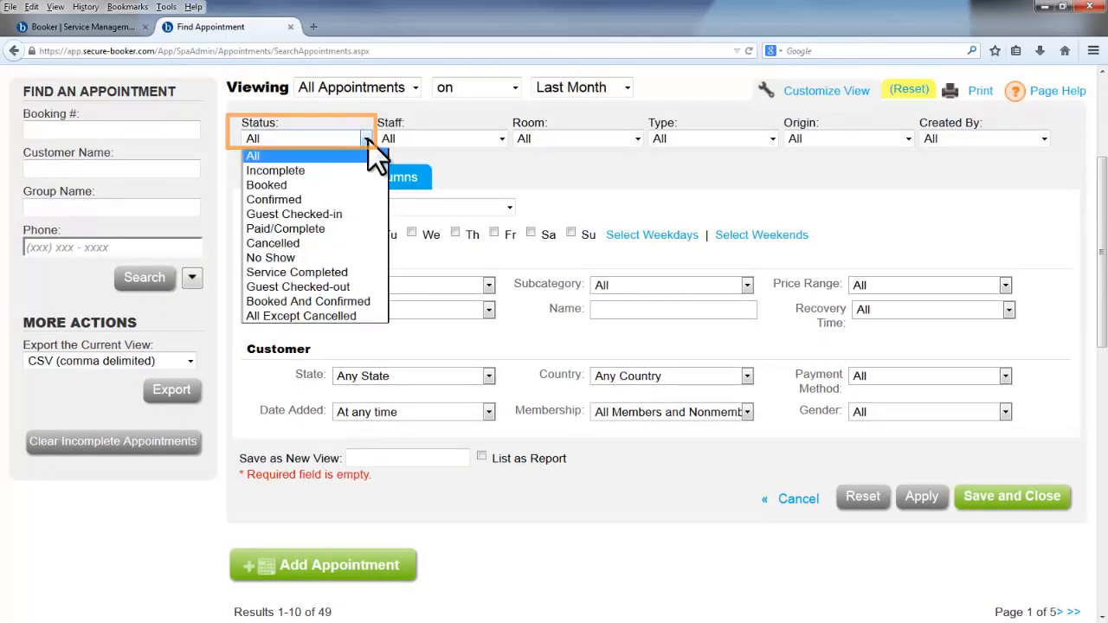
{"action": "left_click", "coordinate": [375, 228]}
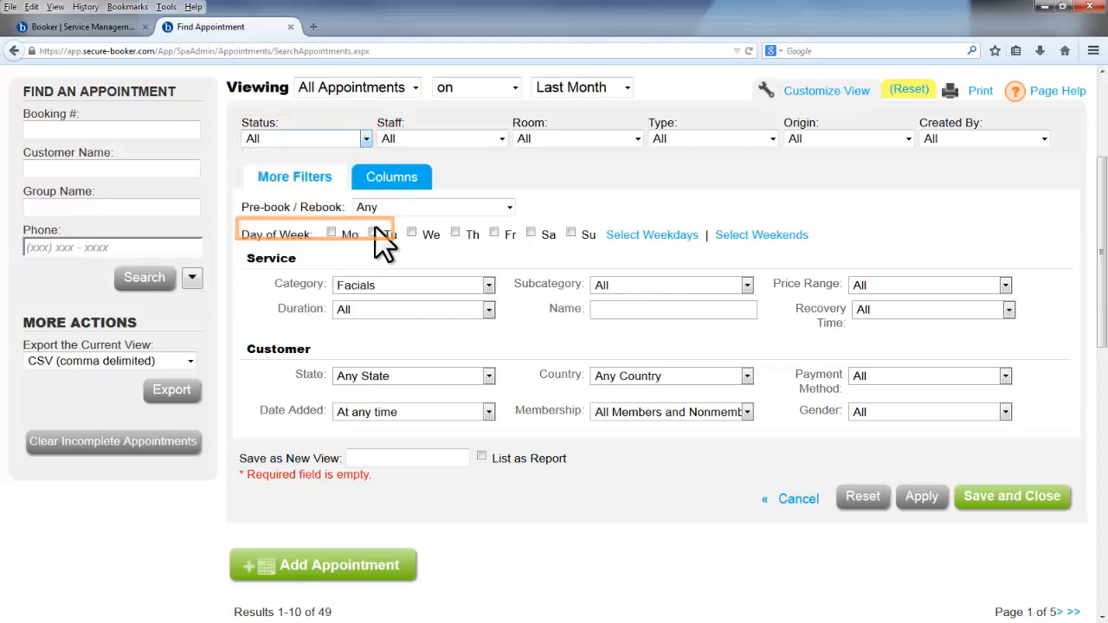
{"action": "left_click", "coordinate": [501, 139]}
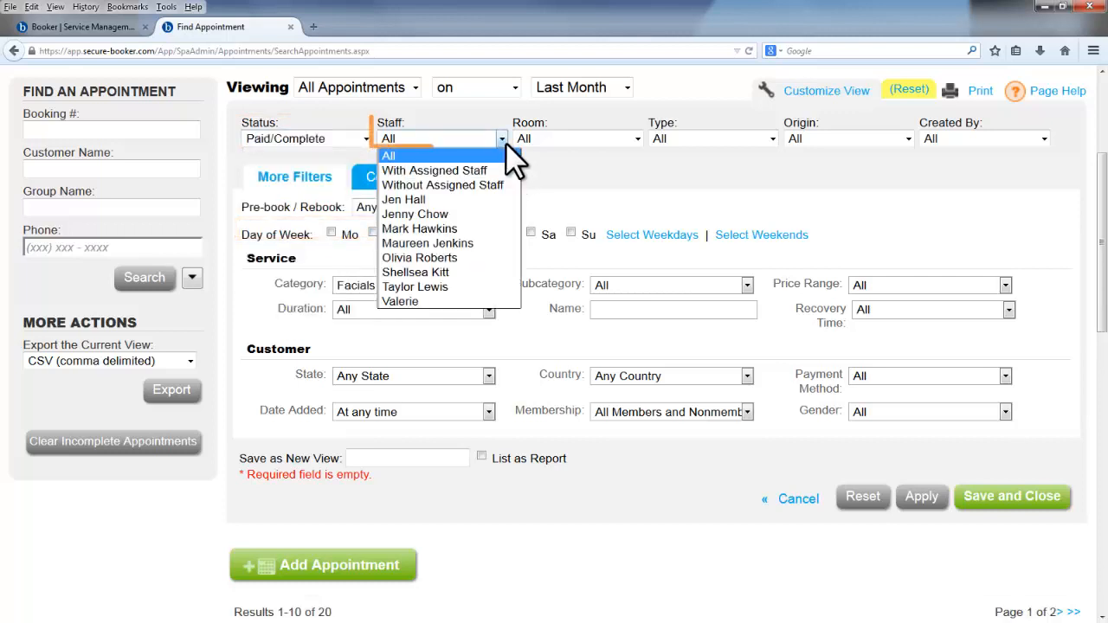
{"action": "left_click", "coordinate": [513, 227]}
{"action": "scroll", "coordinate": [1104, 372], "scroll_direction": "up", "scroll_amount": 1}
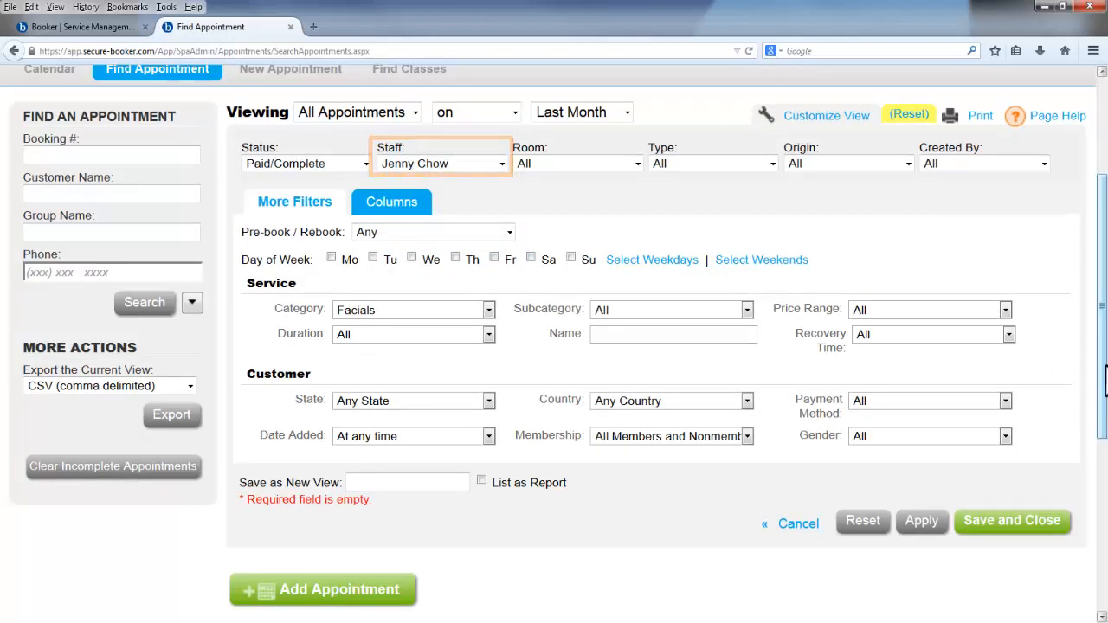
{"action": "scroll", "coordinate": [1105, 372], "scroll_direction": "down", "scroll_amount": 5}
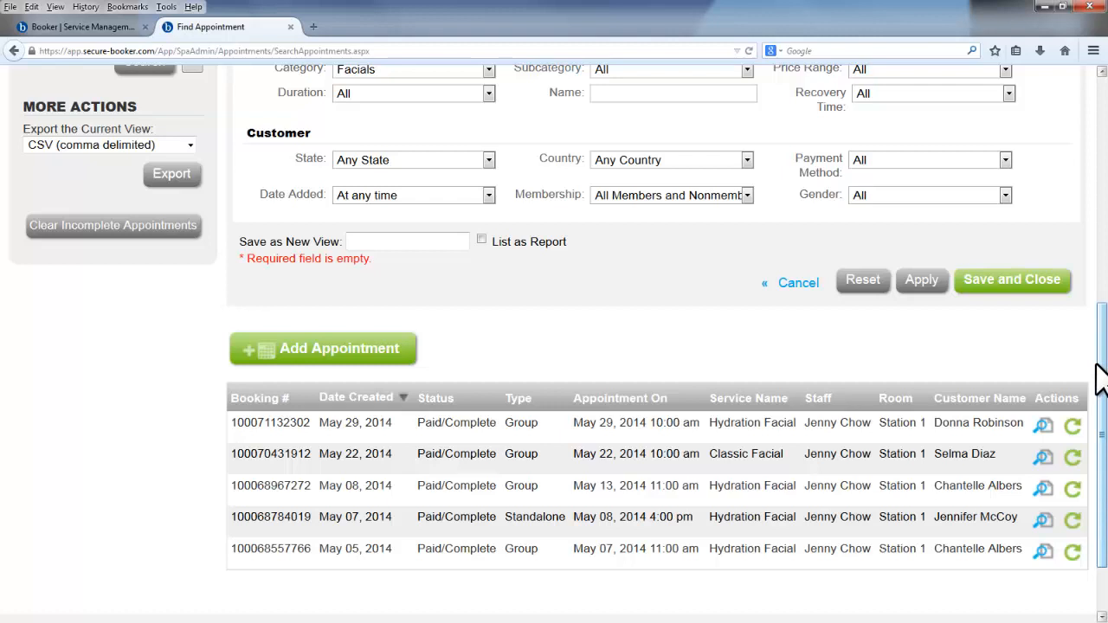
{"action": "scroll", "coordinate": [1099, 376], "scroll_direction": "up", "scroll_amount": 3}
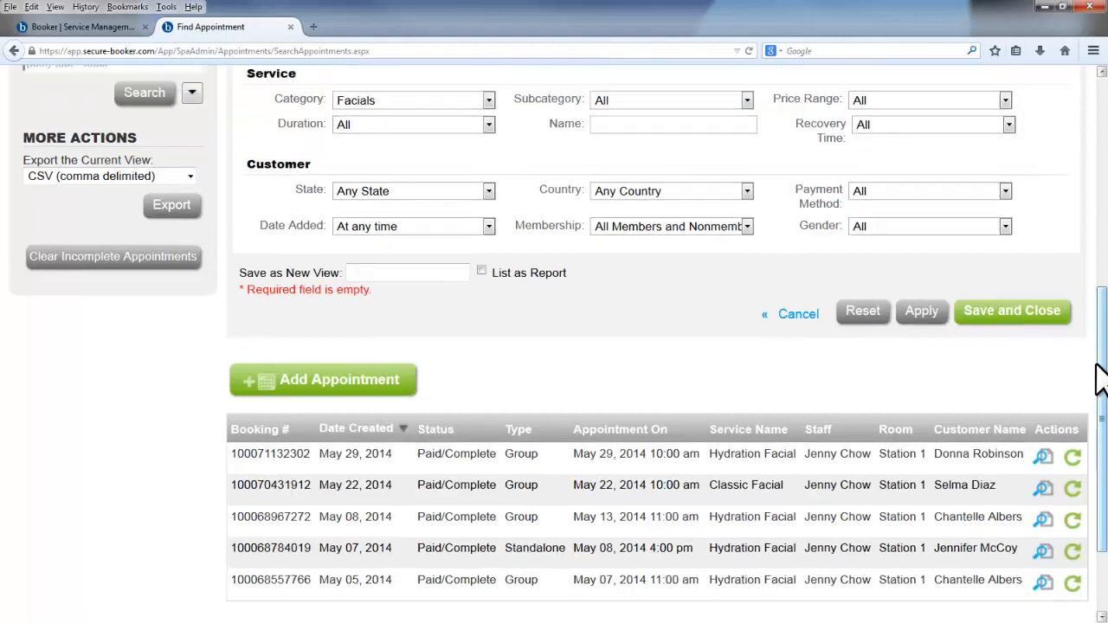
Step: Add the customer Email column to the appointment view and apply the change
{"action": "scroll", "coordinate": [1097, 377], "scroll_direction": "up", "scroll_amount": 3}
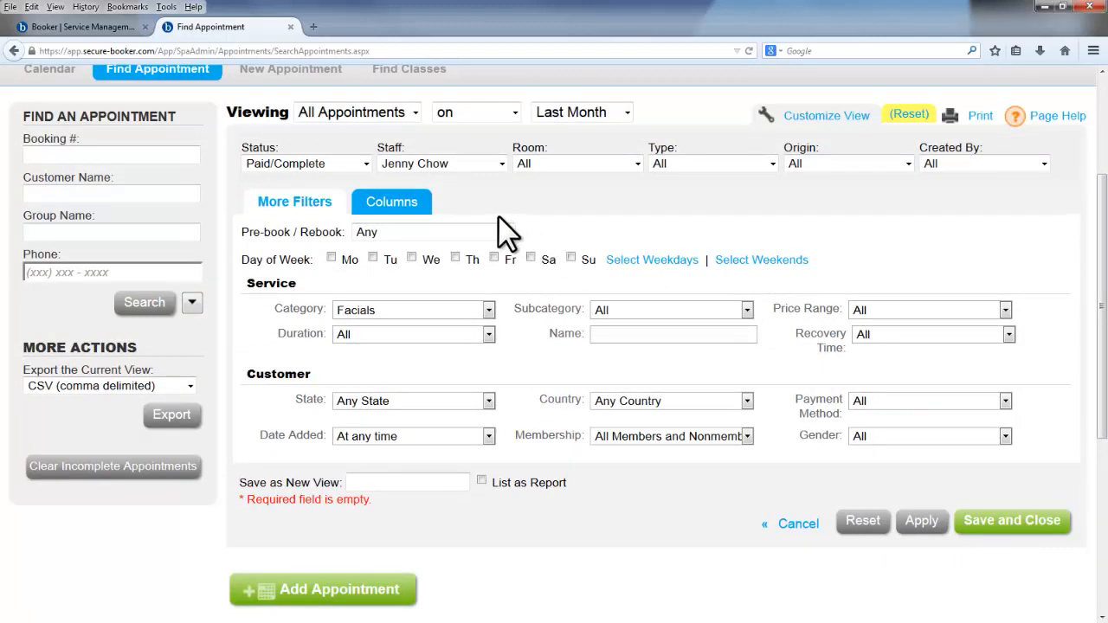
{"action": "left_click", "coordinate": [413, 208]}
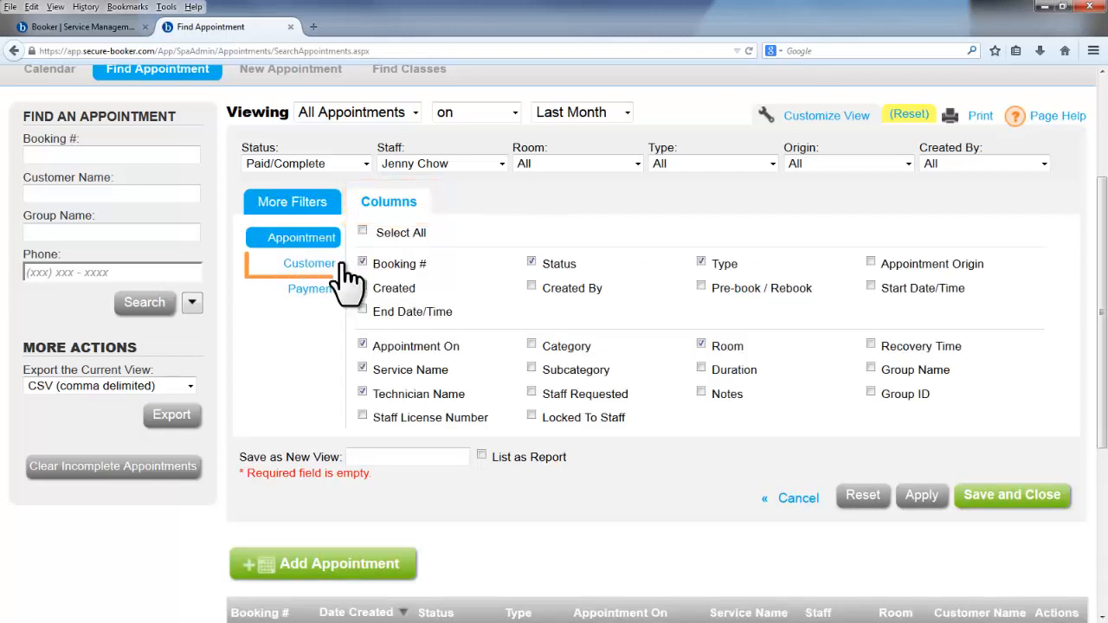
{"action": "left_click", "coordinate": [337, 270]}
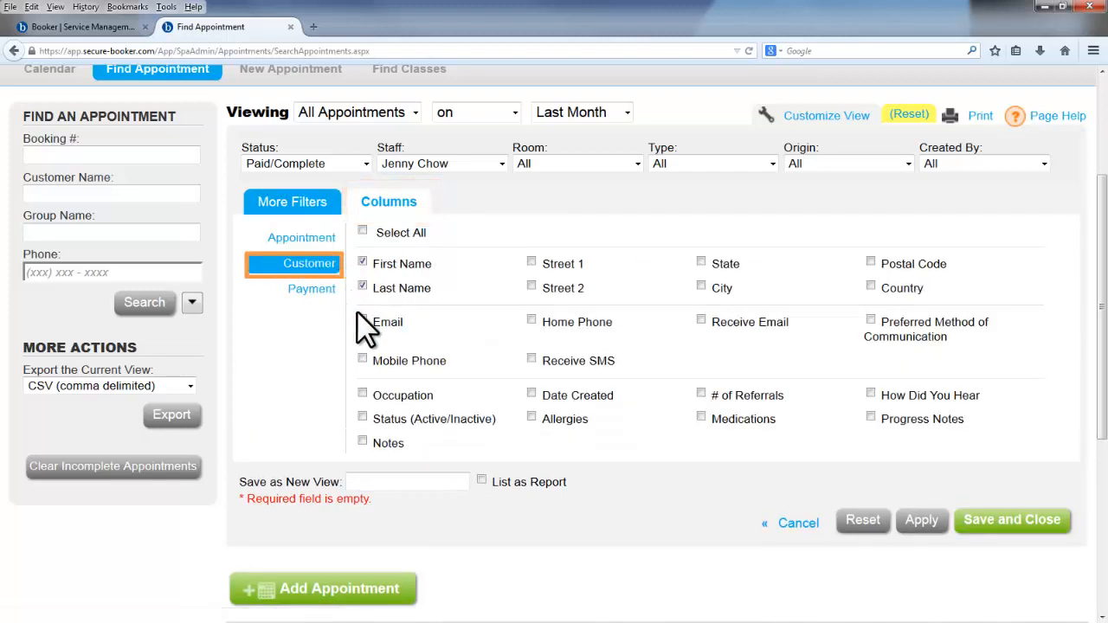
{"action": "left_click", "coordinate": [360, 320]}
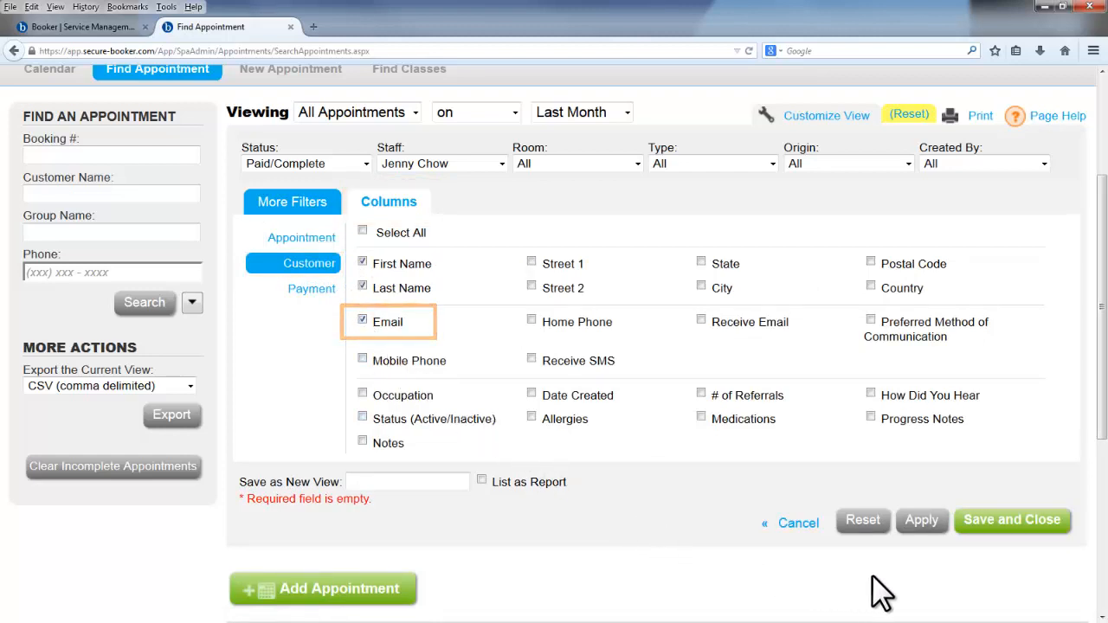
{"action": "left_click", "coordinate": [908, 532]}
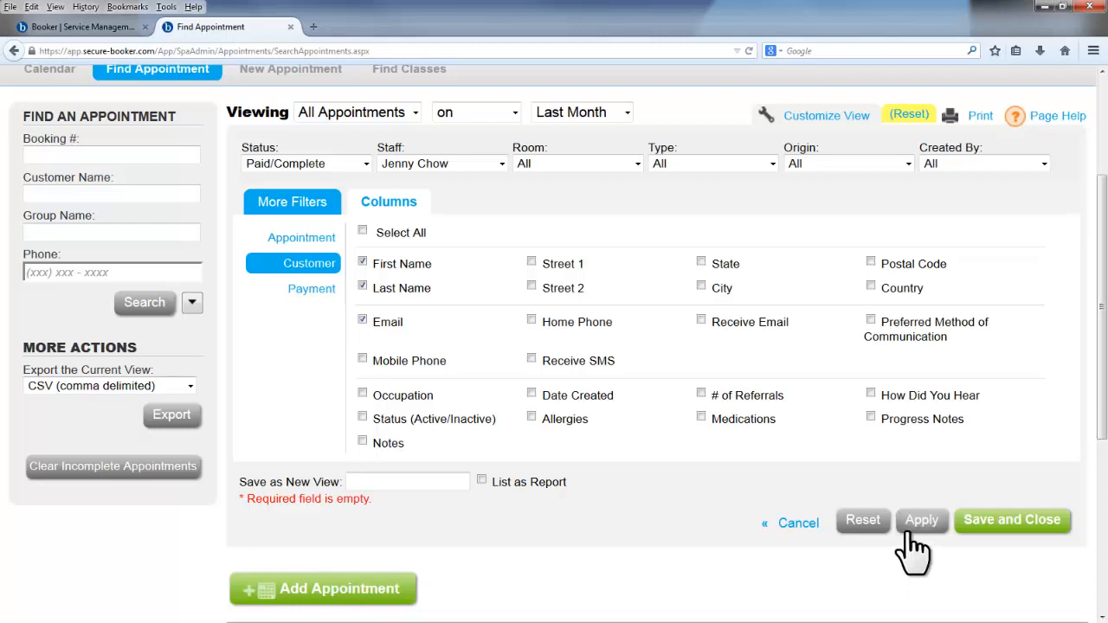
Step: Save the filtered view as the staff member's facials email list and have it listed as a report
{"action": "scroll", "coordinate": [908, 532], "scroll_direction": "down", "scroll_amount": 3}
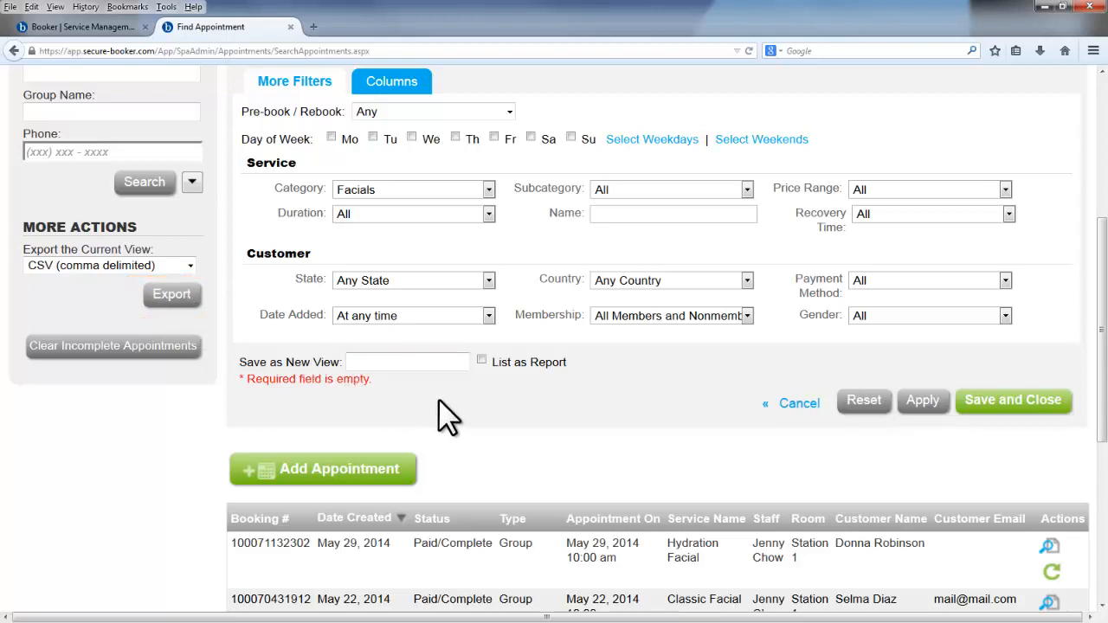
{"action": "type", "text": "Jennys Email List"}
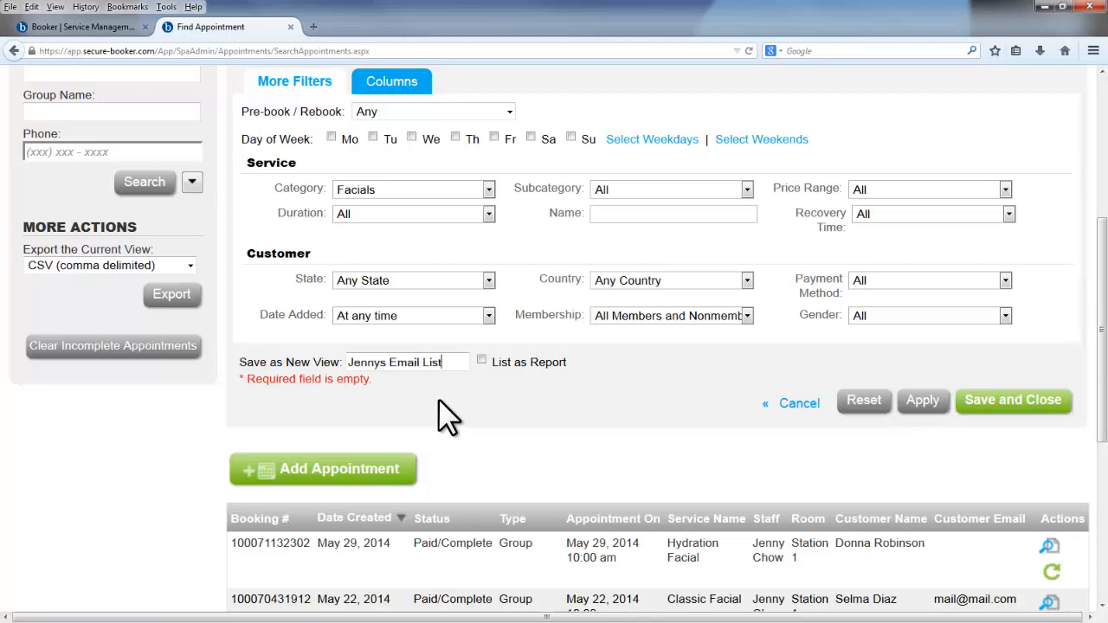
{"action": "type", "text": "- Facia"}
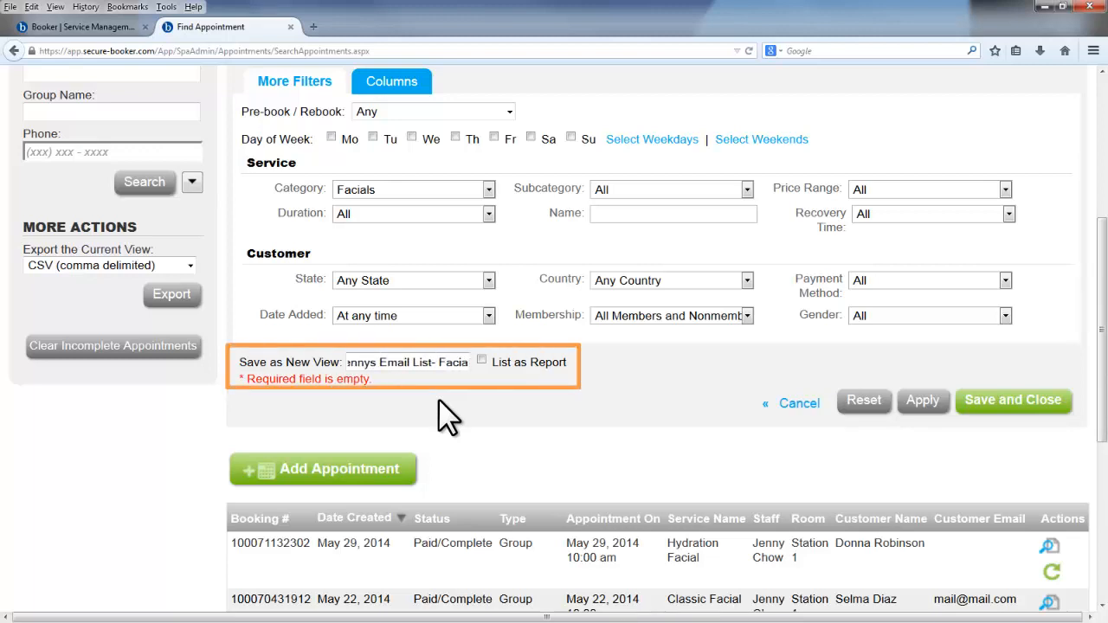
{"action": "type", "text": "ls"}
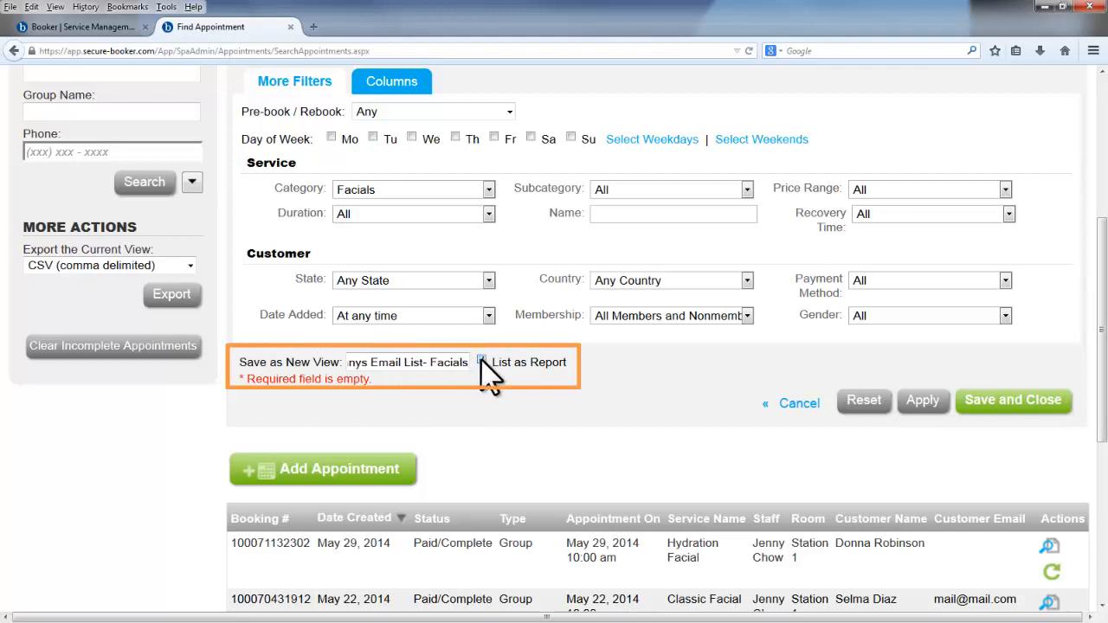
{"action": "left_click", "coordinate": [971, 414]}
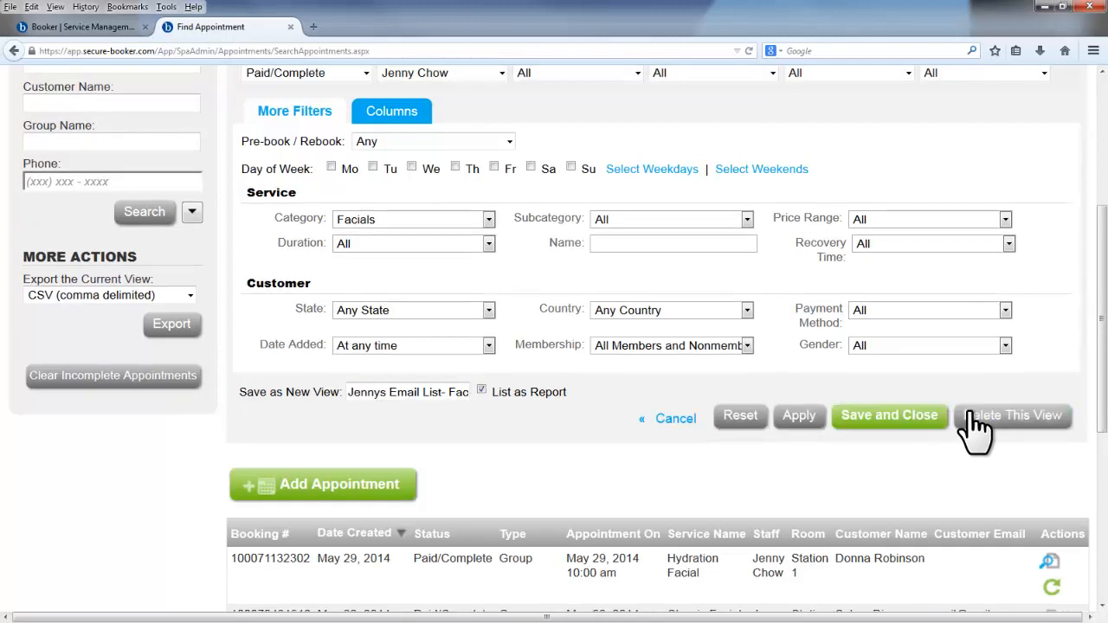
Step: Check the list of available appointment views and the save and delete options of the saved view
{"action": "scroll", "coordinate": [970, 414], "scroll_direction": "up", "scroll_amount": 3}
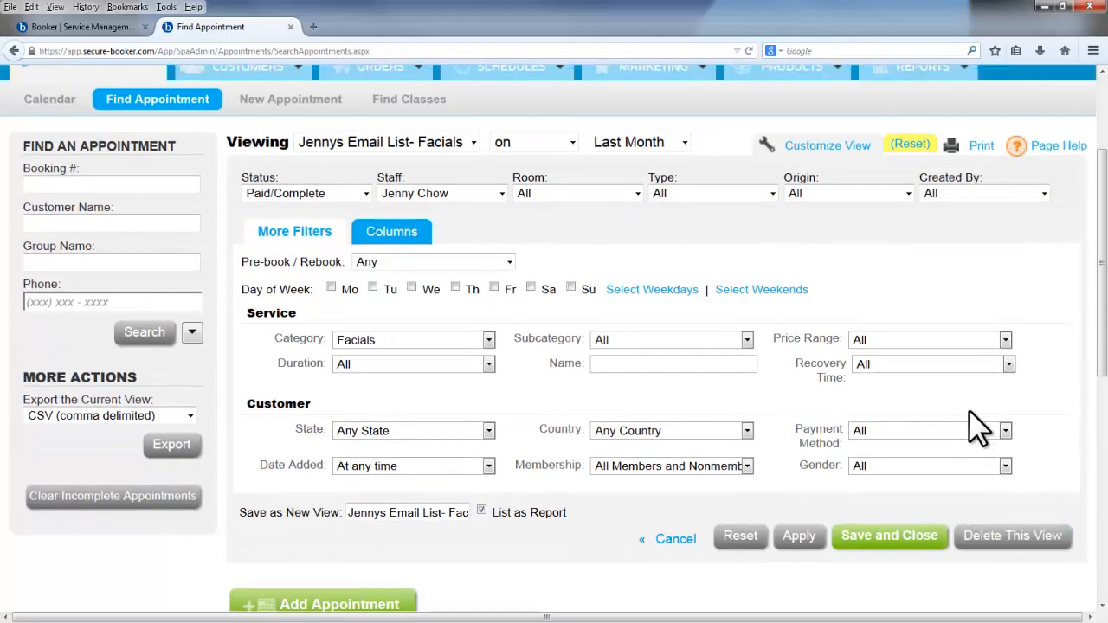
{"action": "scroll", "coordinate": [969, 411], "scroll_direction": "up", "scroll_amount": 3}
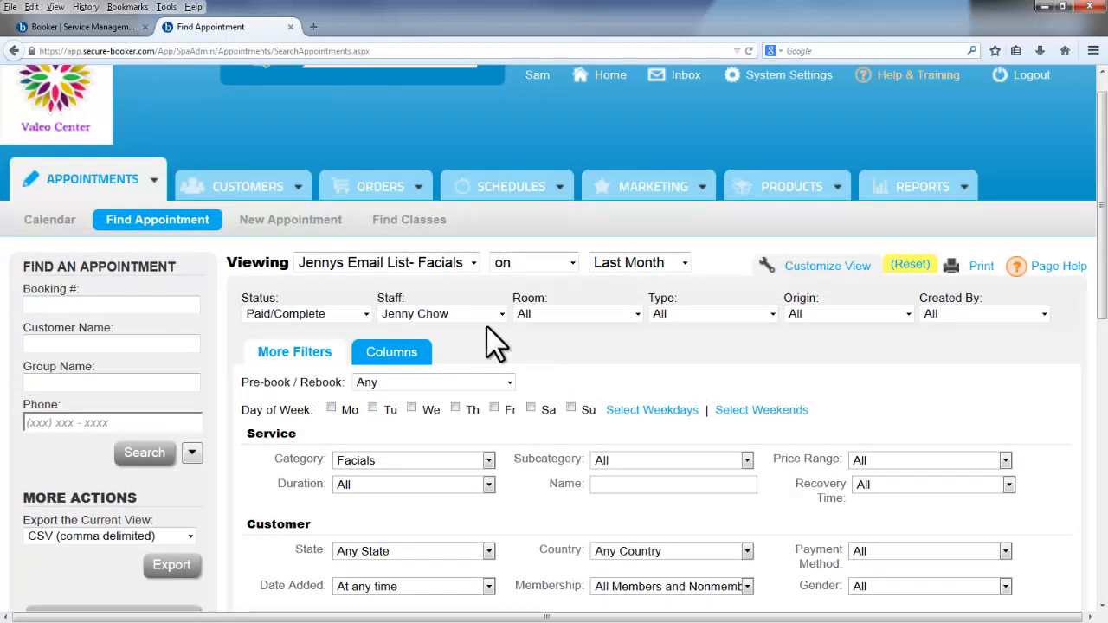
{"action": "left_click", "coordinate": [474, 264]}
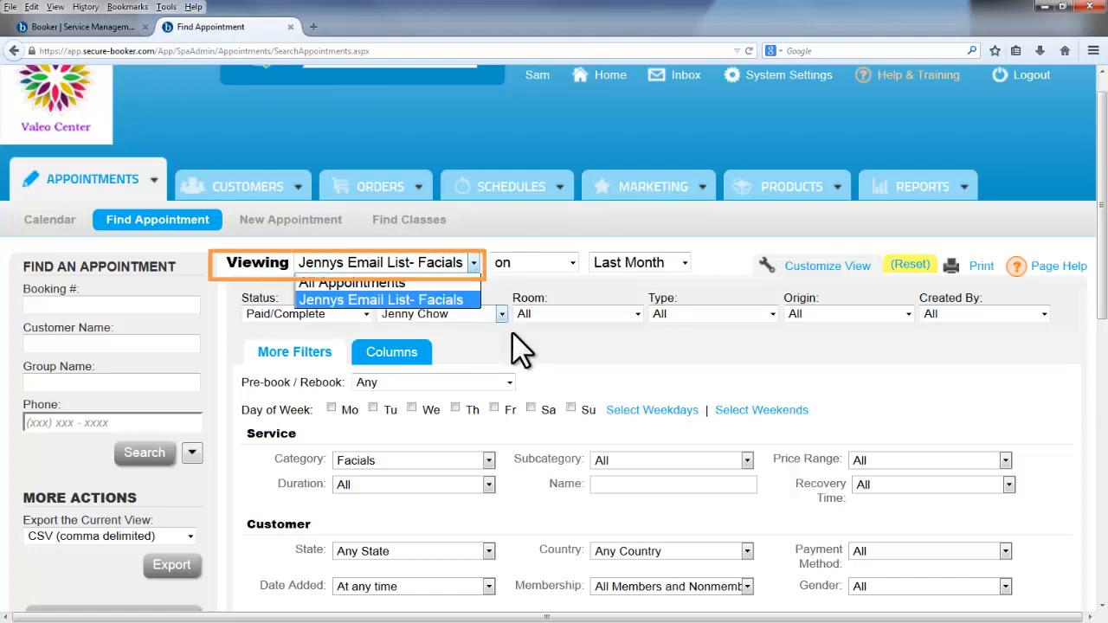
{"action": "left_click", "coordinate": [536, 344]}
{"action": "scroll", "coordinate": [545, 351], "scroll_direction": "down", "scroll_amount": 3}
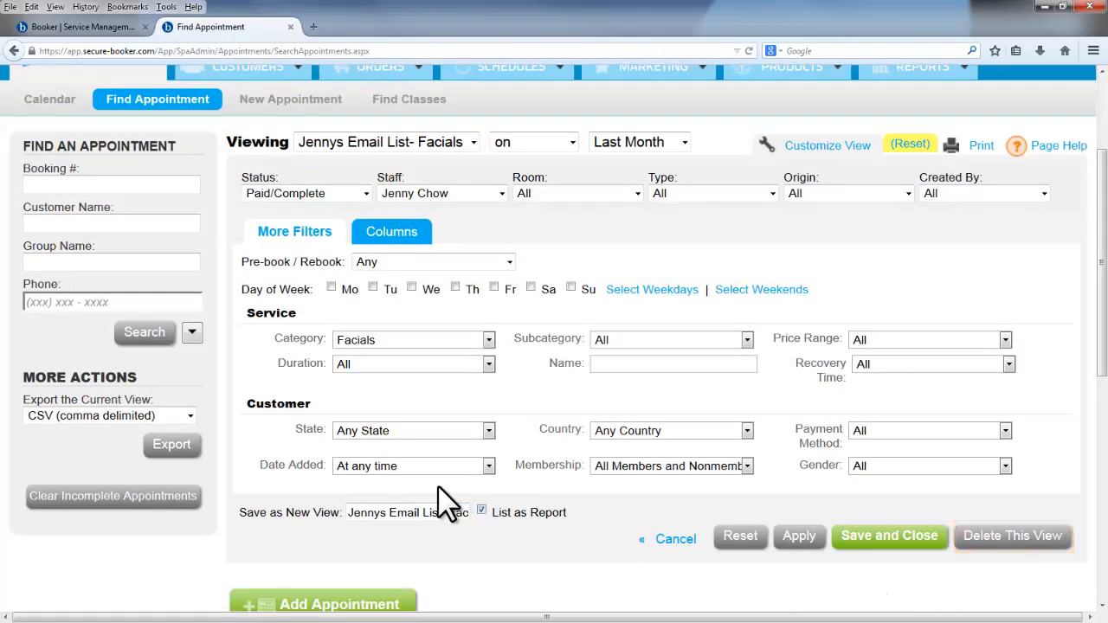
{"action": "scroll", "coordinate": [422, 491], "scroll_direction": "up", "scroll_amount": 3}
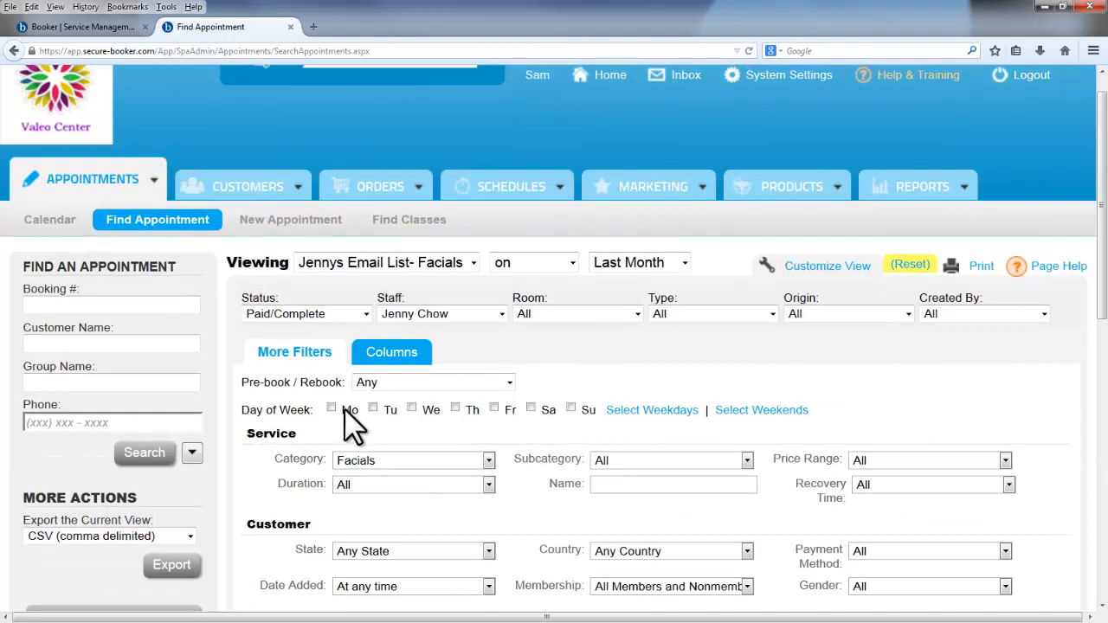
Step: Open the Manage Customers page
{"action": "left_click", "coordinate": [298, 196]}
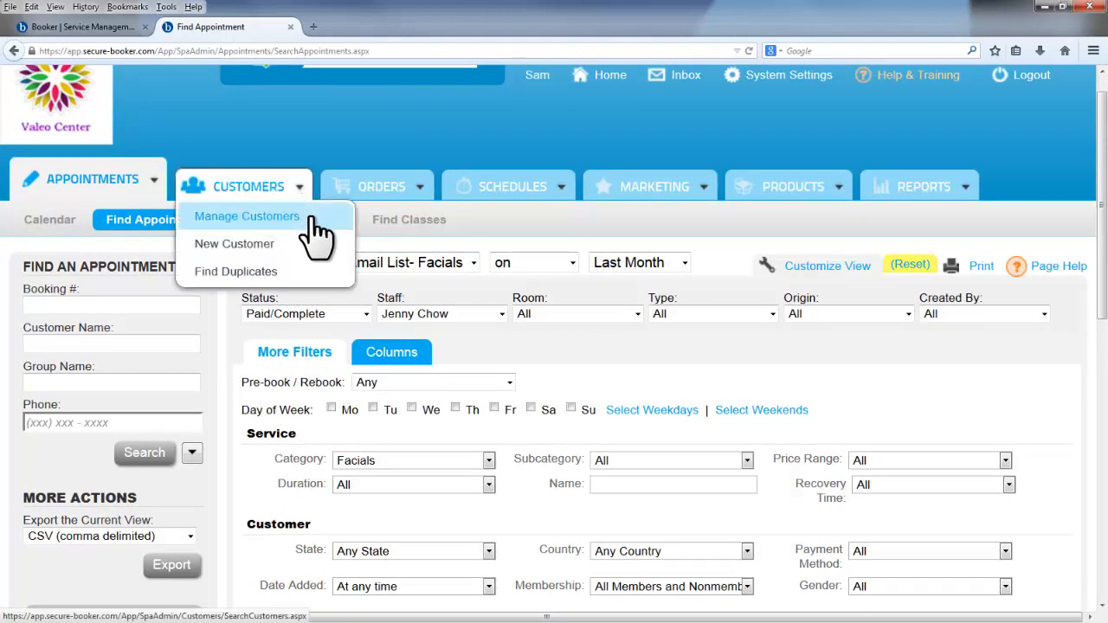
{"action": "left_click", "coordinate": [315, 222]}
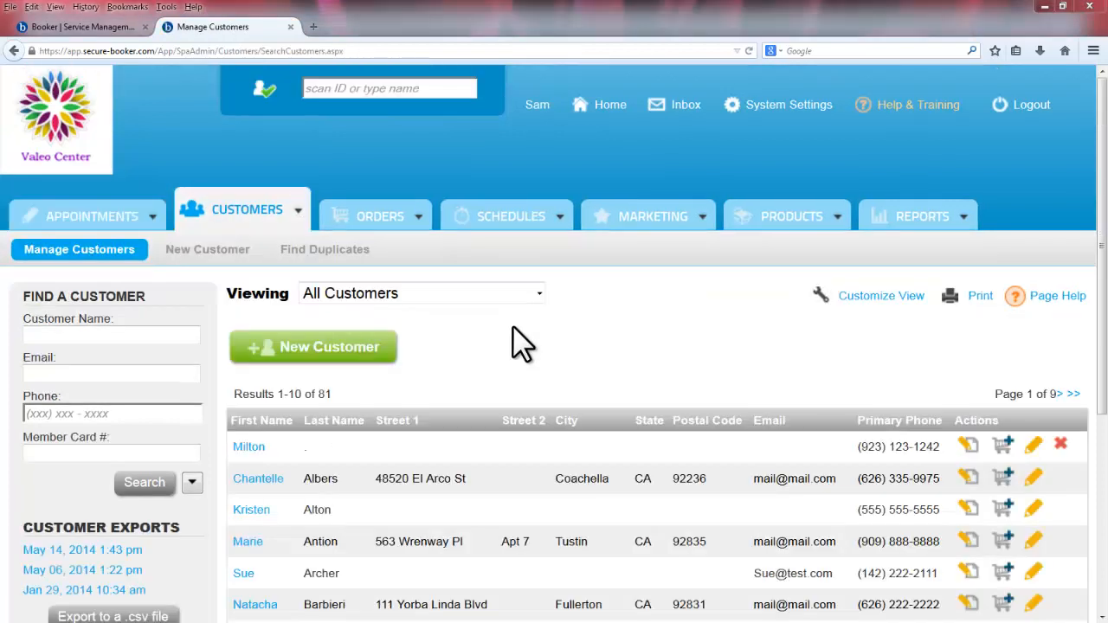
Step: Show the Members Who Visited Last Week customer view, examine its customization filters, and reset the list
{"action": "left_click", "coordinate": [535, 296]}
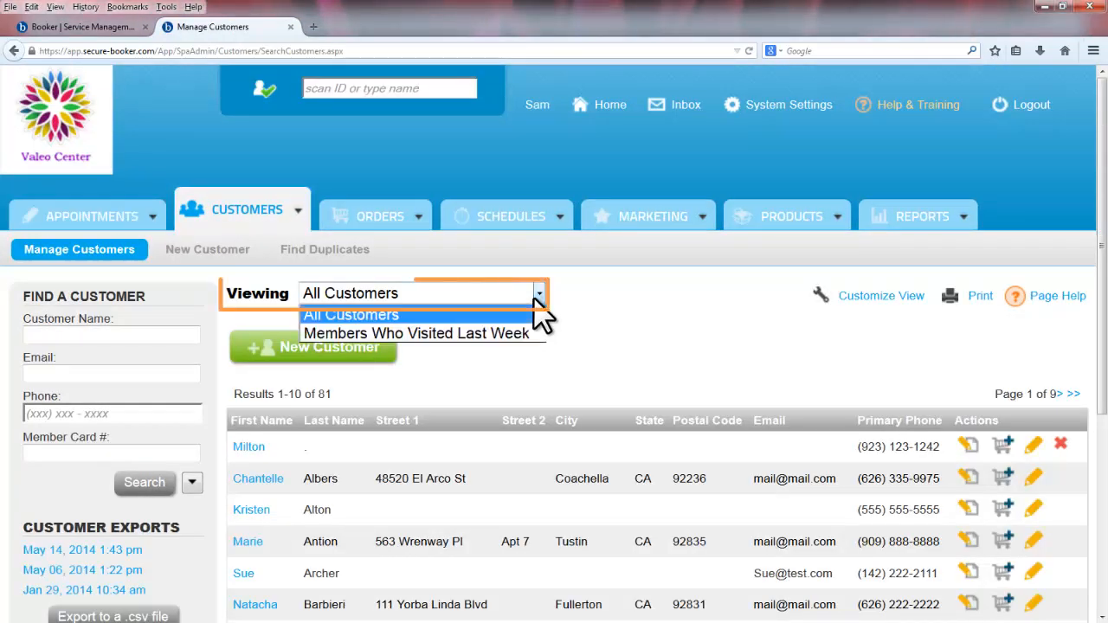
{"action": "left_click", "coordinate": [485, 334]}
{"action": "left_click", "coordinate": [831, 298]}
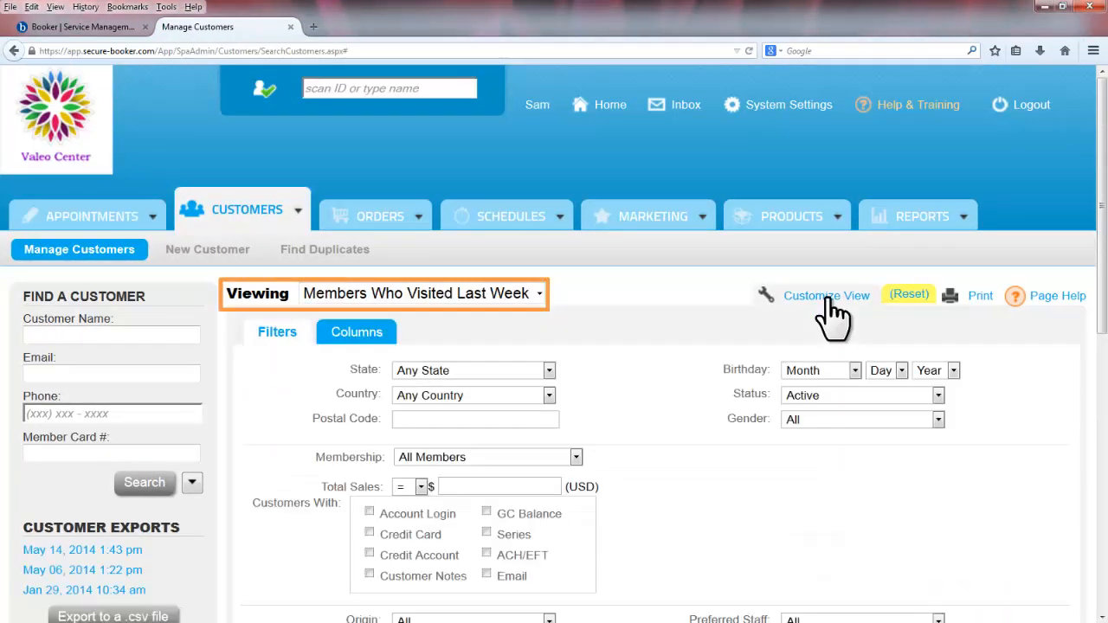
{"action": "scroll", "coordinate": [831, 312], "scroll_direction": "down", "scroll_amount": 5}
{"action": "left_click_drag", "start_coordinate": [1106, 402], "coordinate": [1103, 363]}
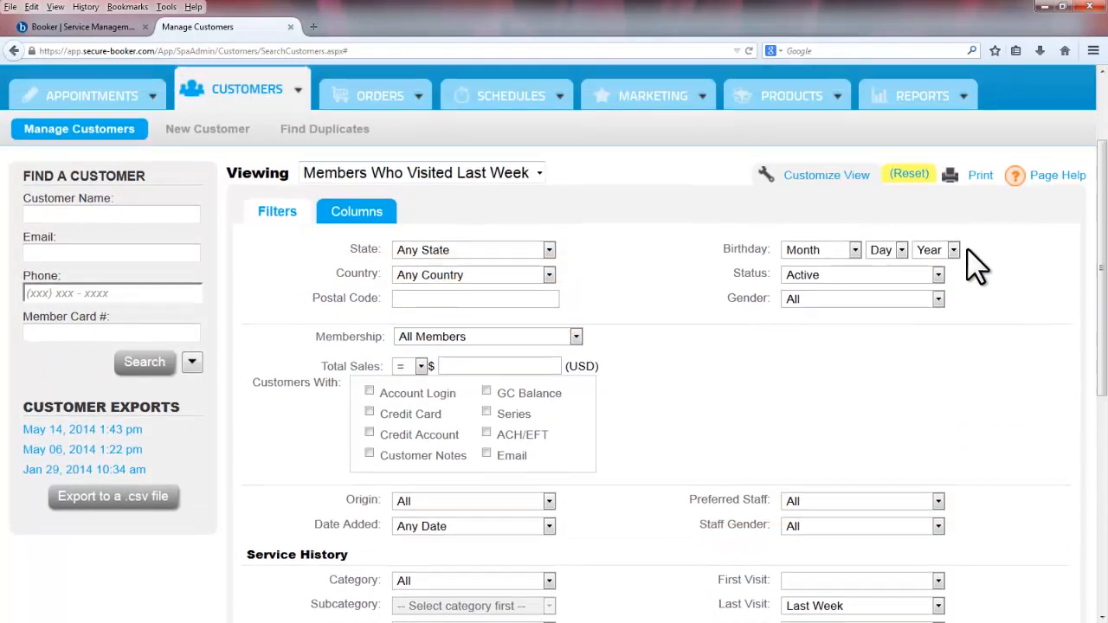
{"action": "left_click", "coordinate": [909, 178]}
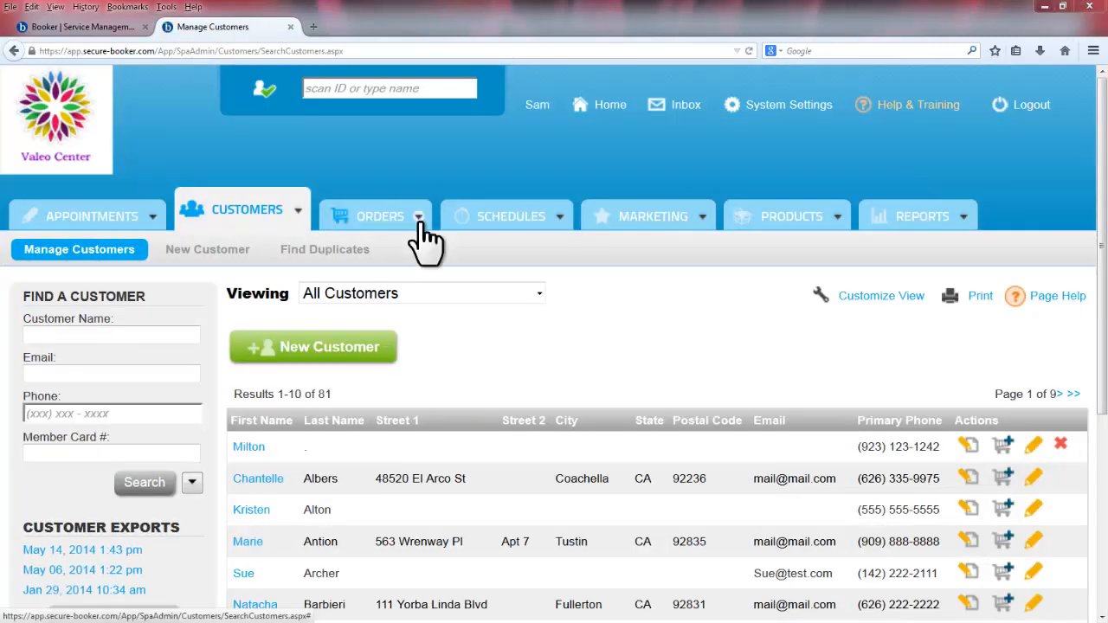
Step: Open the Manage Orders page and list the orders with services and retail items created Last Month
{"action": "mouse_move", "coordinate": [418, 224]}
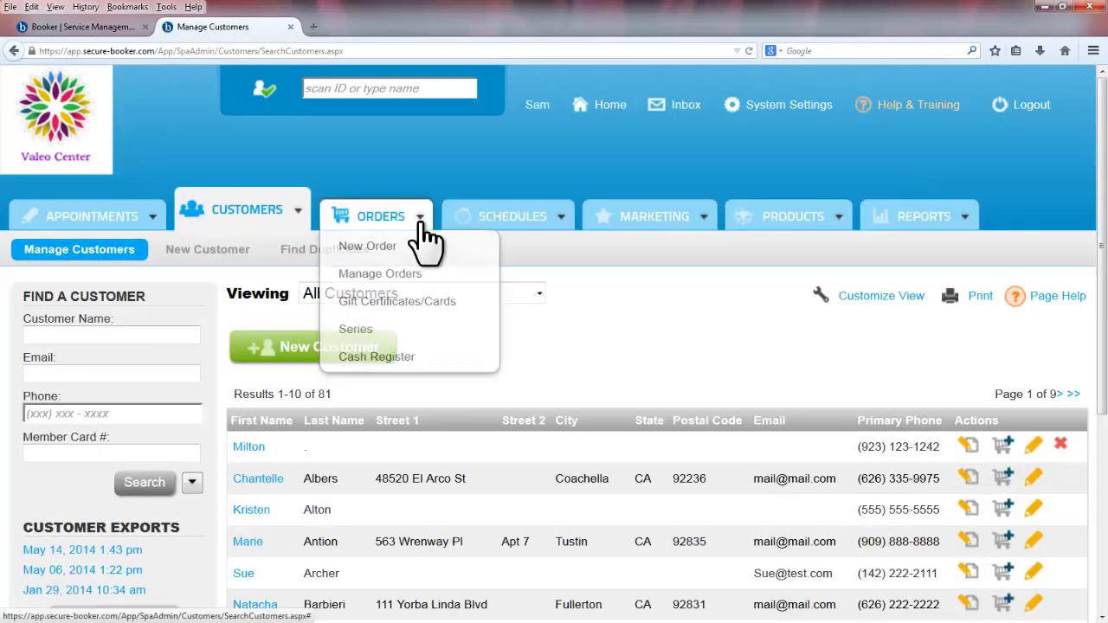
{"action": "left_click", "coordinate": [455, 281]}
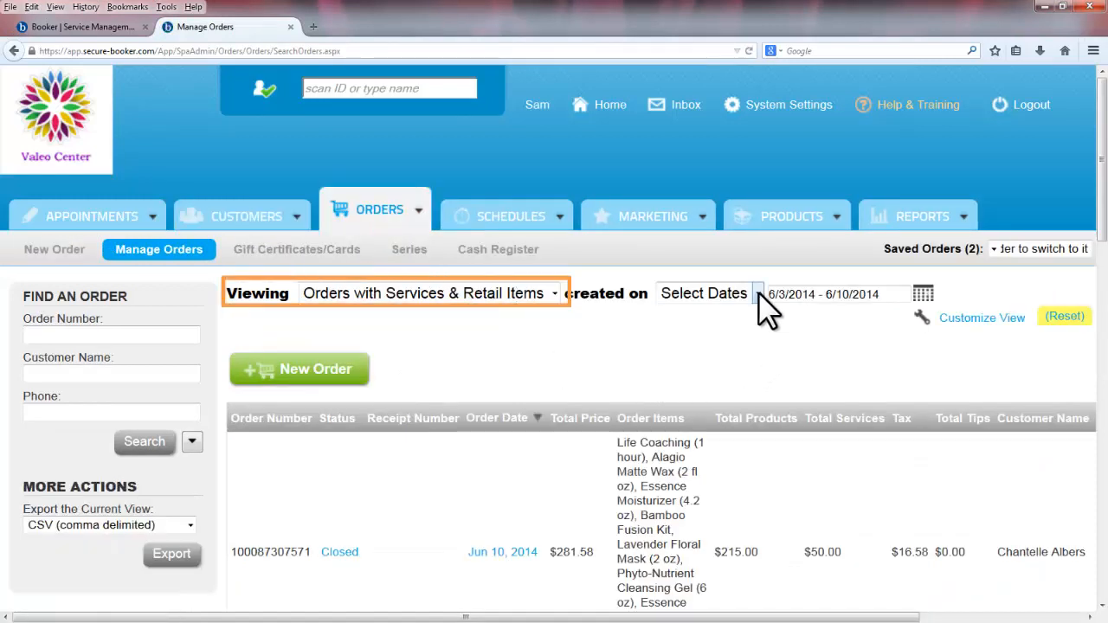
{"action": "left_click", "coordinate": [759, 292]}
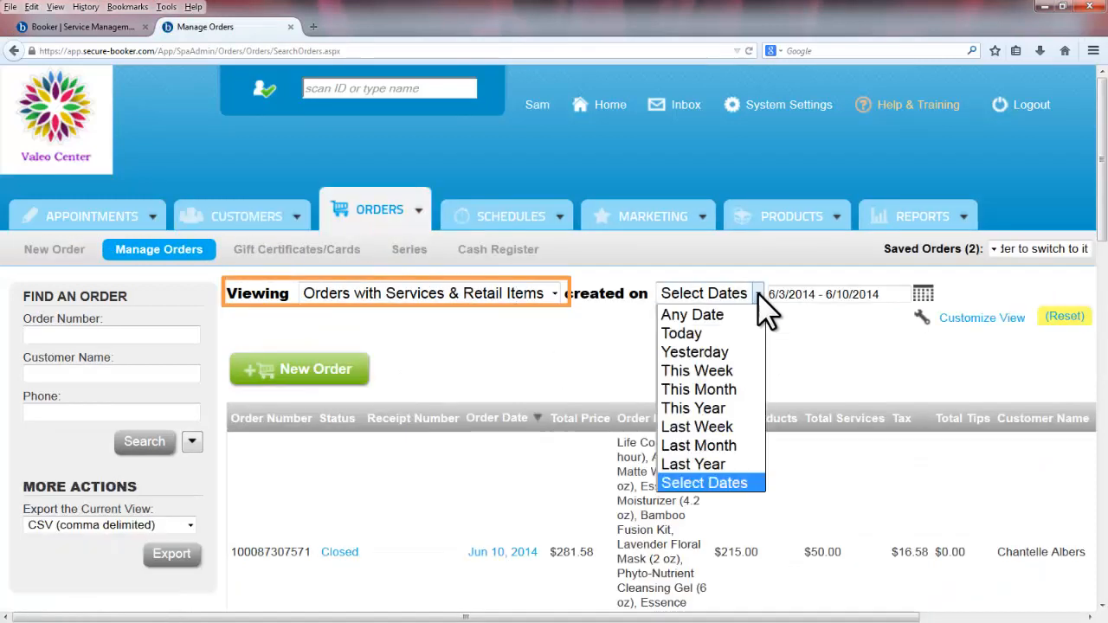
{"action": "left_click", "coordinate": [734, 446]}
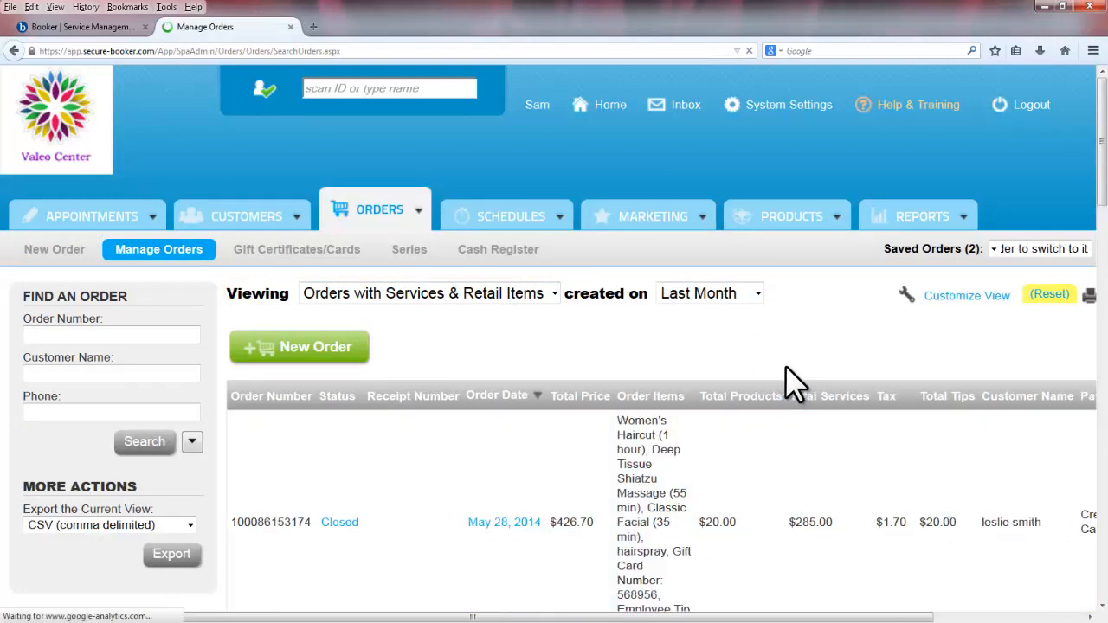
{"action": "scroll", "coordinate": [785, 366], "scroll_direction": "down", "scroll_amount": 3}
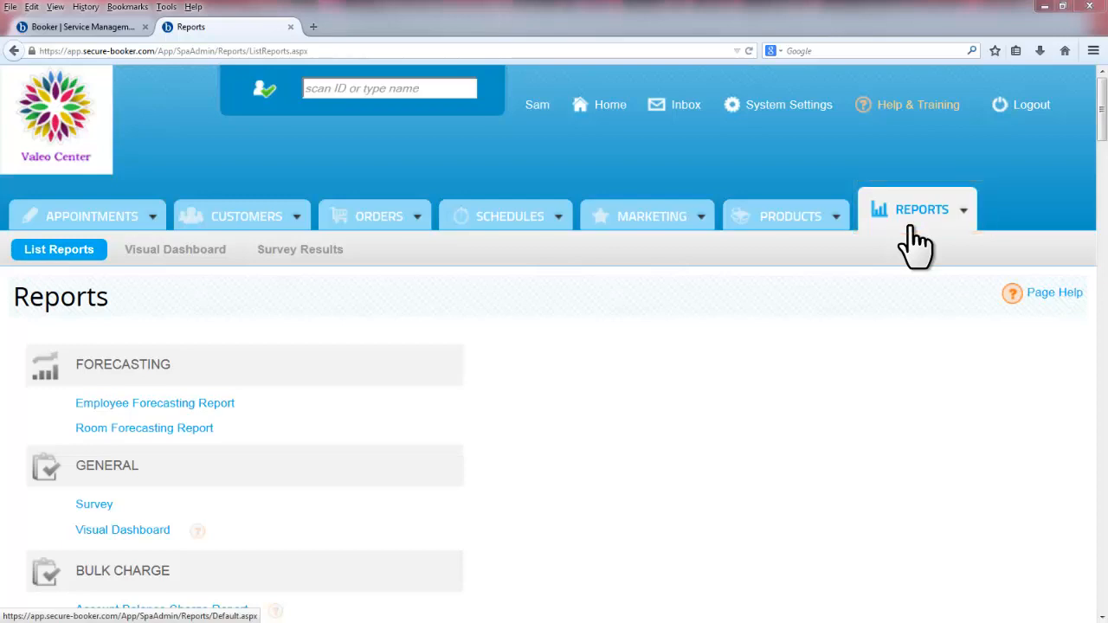
Step: Find the Members Report in the Customers section of the reports list, check its help note, and open the report
{"action": "scroll", "coordinate": [909, 277], "scroll_direction": "down", "scroll_amount": 3}
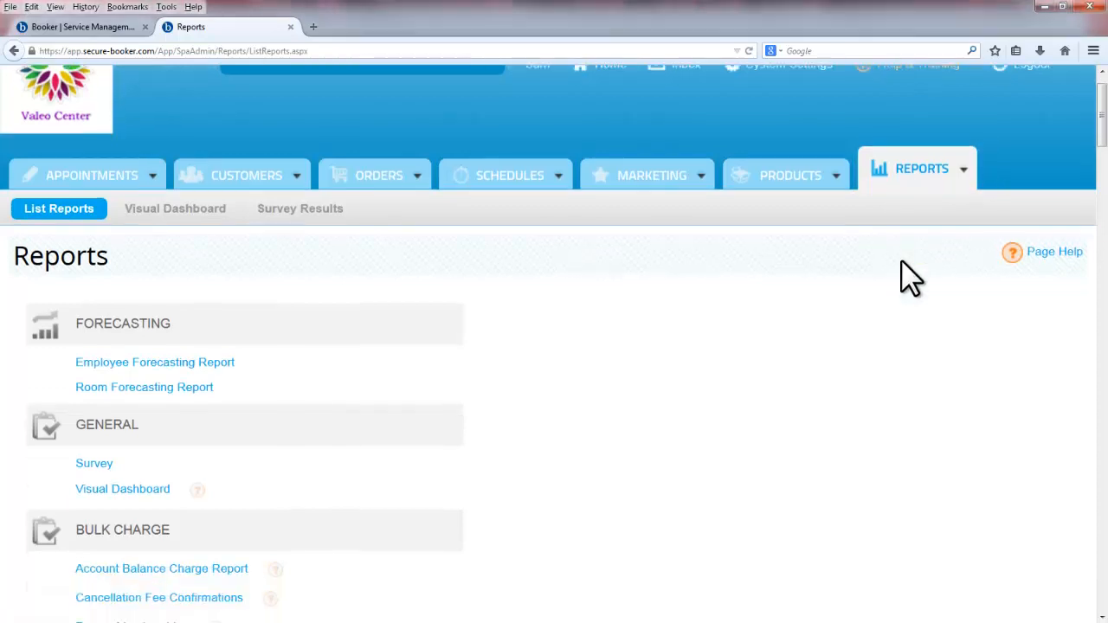
{"action": "scroll", "coordinate": [909, 277], "scroll_direction": "down", "scroll_amount": 2}
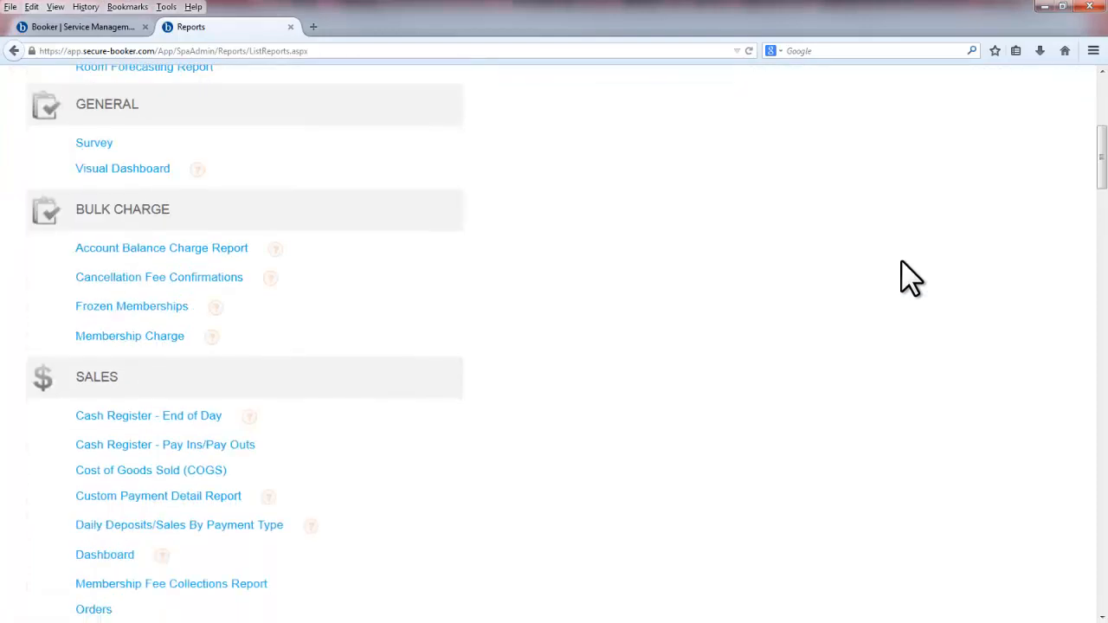
{"action": "scroll", "coordinate": [909, 277], "scroll_direction": "down", "scroll_amount": 4}
{"action": "scroll", "coordinate": [909, 277], "scroll_direction": "down", "scroll_amount": 10}
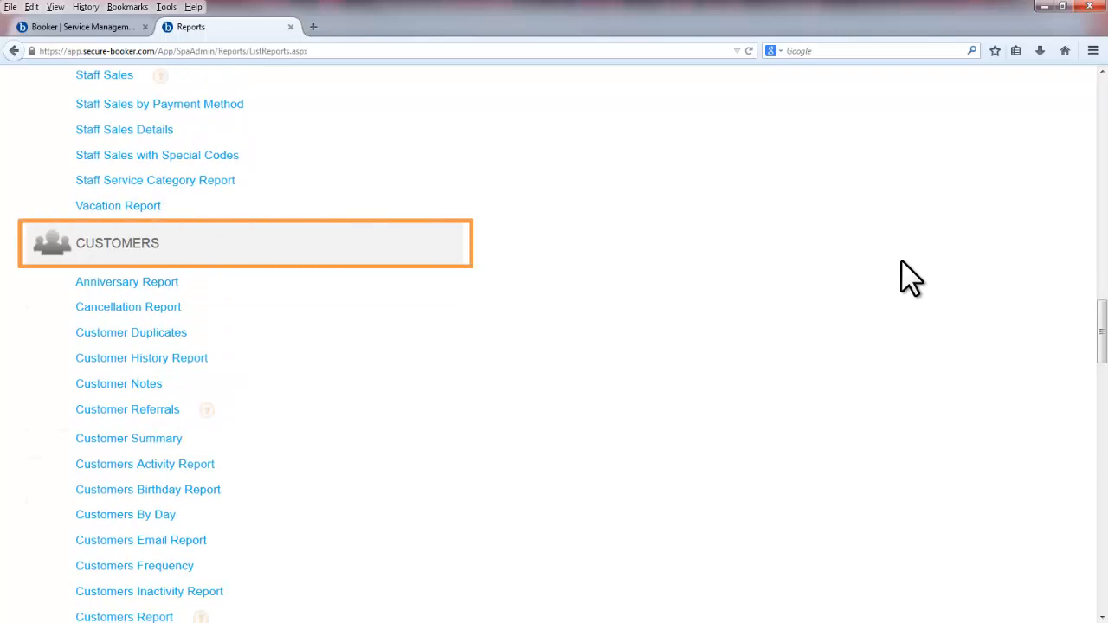
{"action": "scroll", "coordinate": [909, 277], "scroll_direction": "down", "scroll_amount": 1}
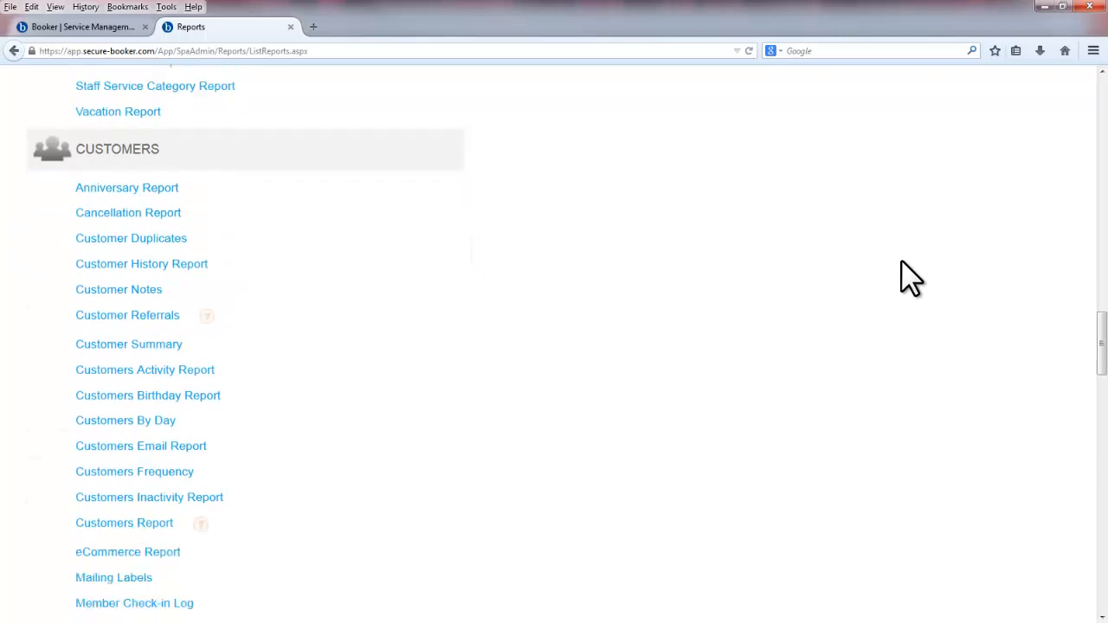
{"action": "scroll", "coordinate": [905, 277], "scroll_direction": "down", "scroll_amount": 1}
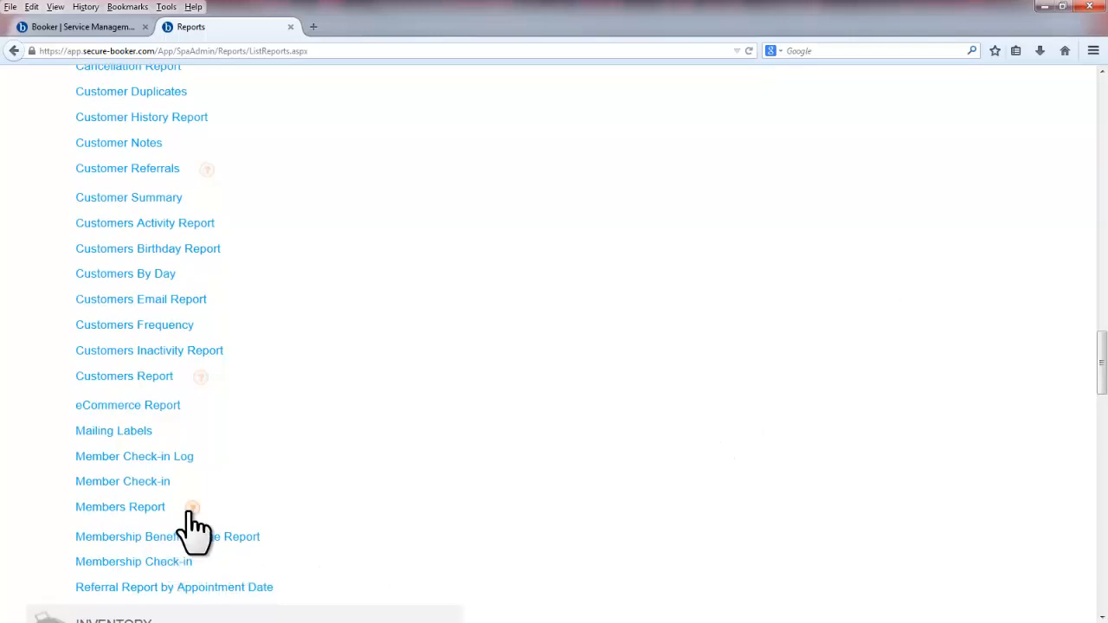
{"action": "mouse_move", "coordinate": [192, 510]}
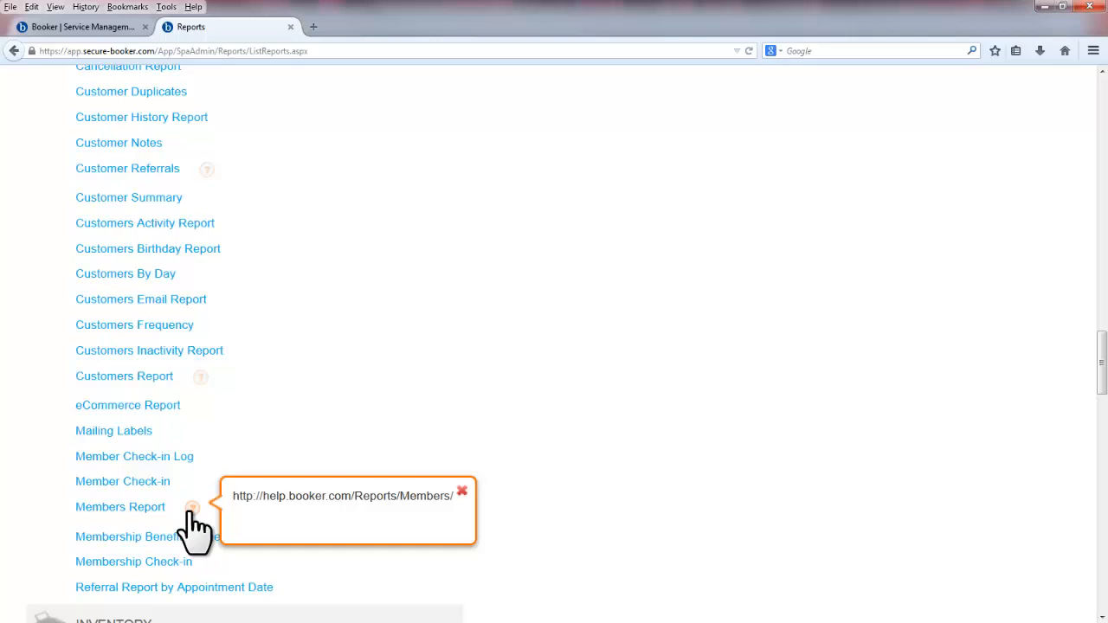
{"action": "left_click", "coordinate": [150, 515]}
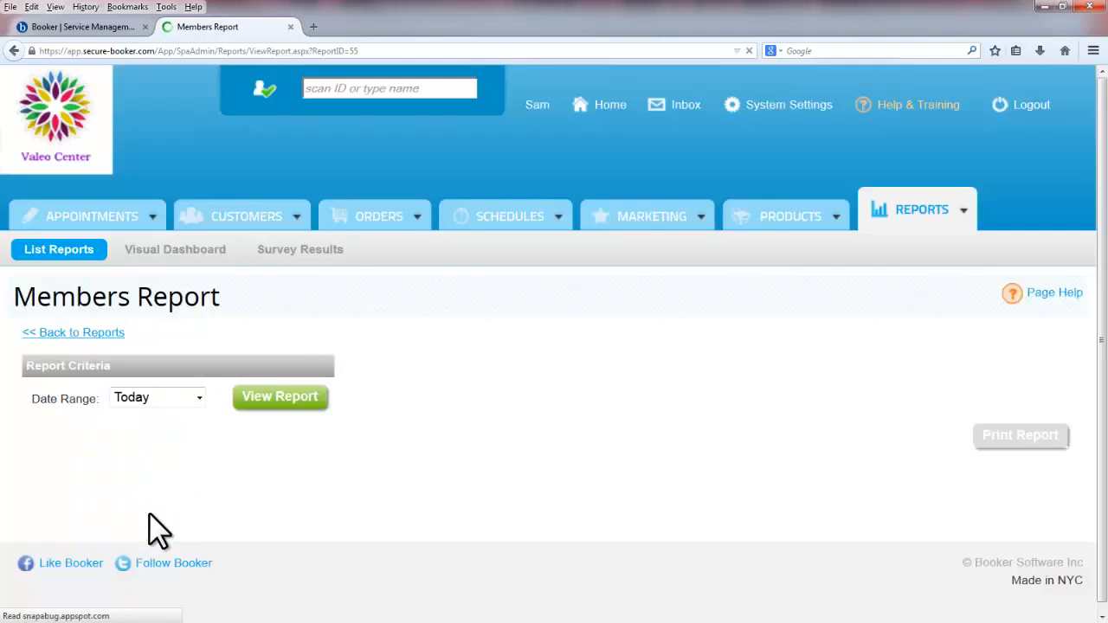
Step: Run the Members Report for This Month and examine its contact, membership and payment columns
{"action": "left_click", "coordinate": [199, 400]}
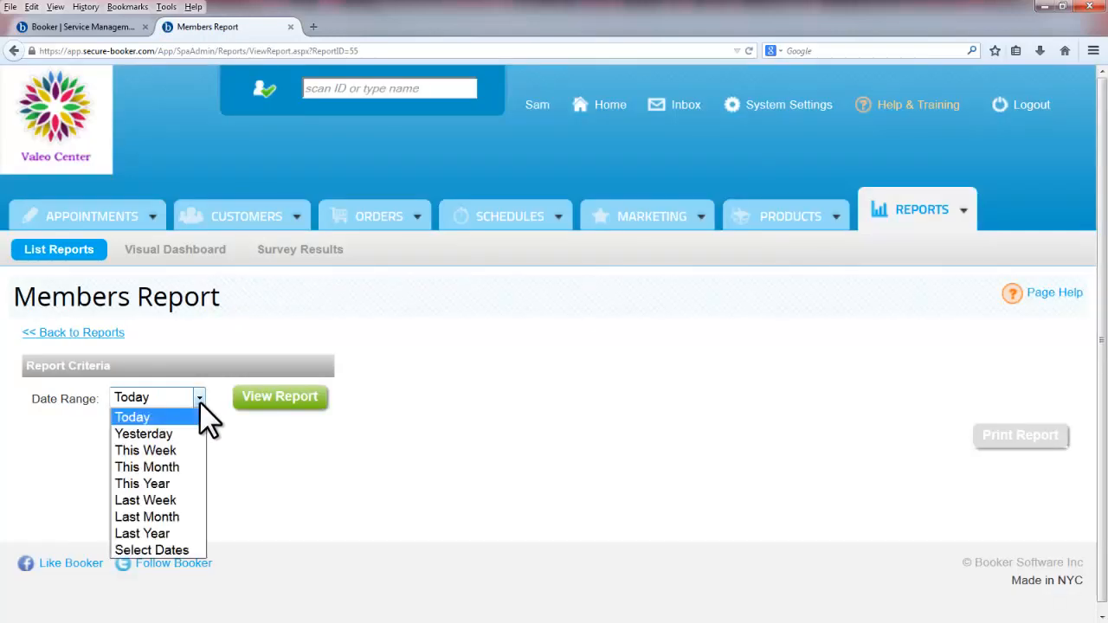
{"action": "left_click", "coordinate": [196, 467]}
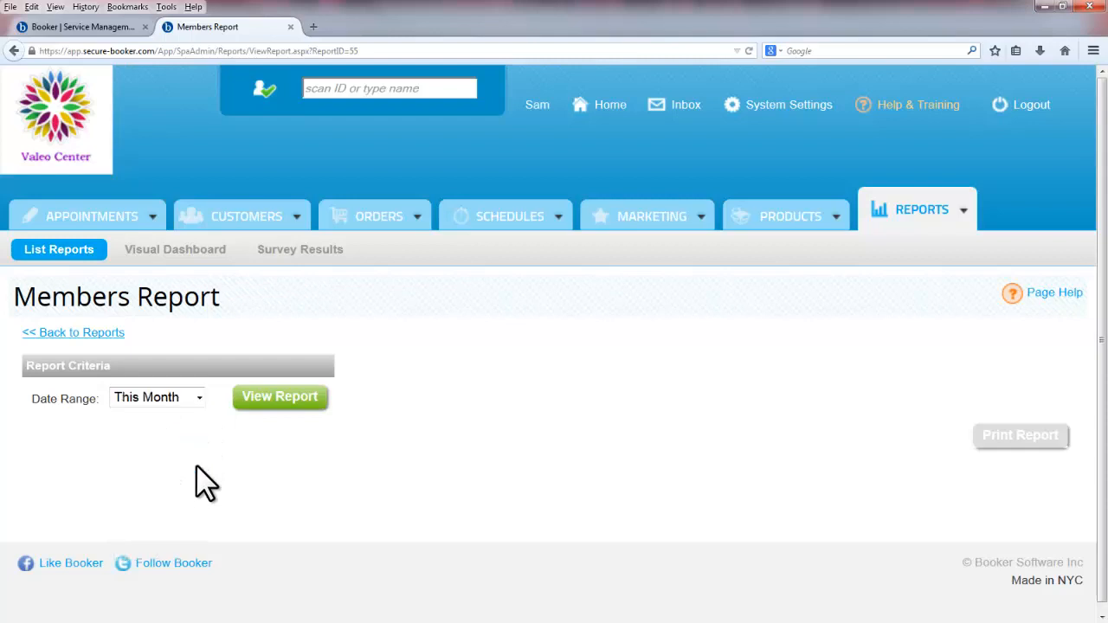
{"action": "left_click", "coordinate": [303, 413]}
{"action": "scroll", "coordinate": [156, 559], "scroll_direction": "down", "scroll_amount": 4}
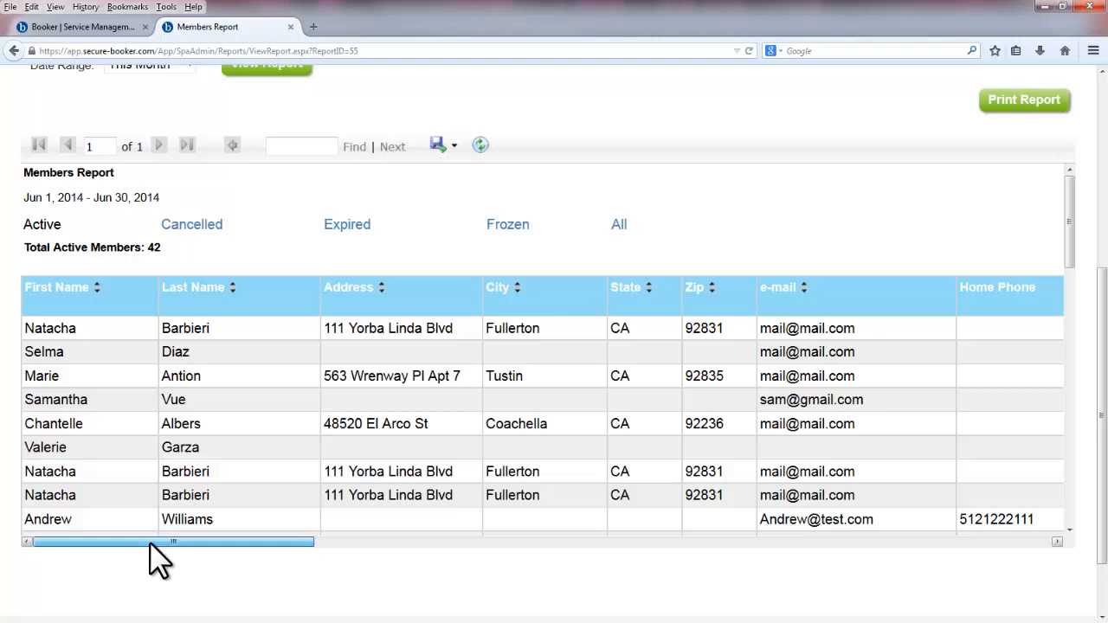
{"action": "left_click_drag", "start_coordinate": [150, 544], "coordinate": [442, 559]}
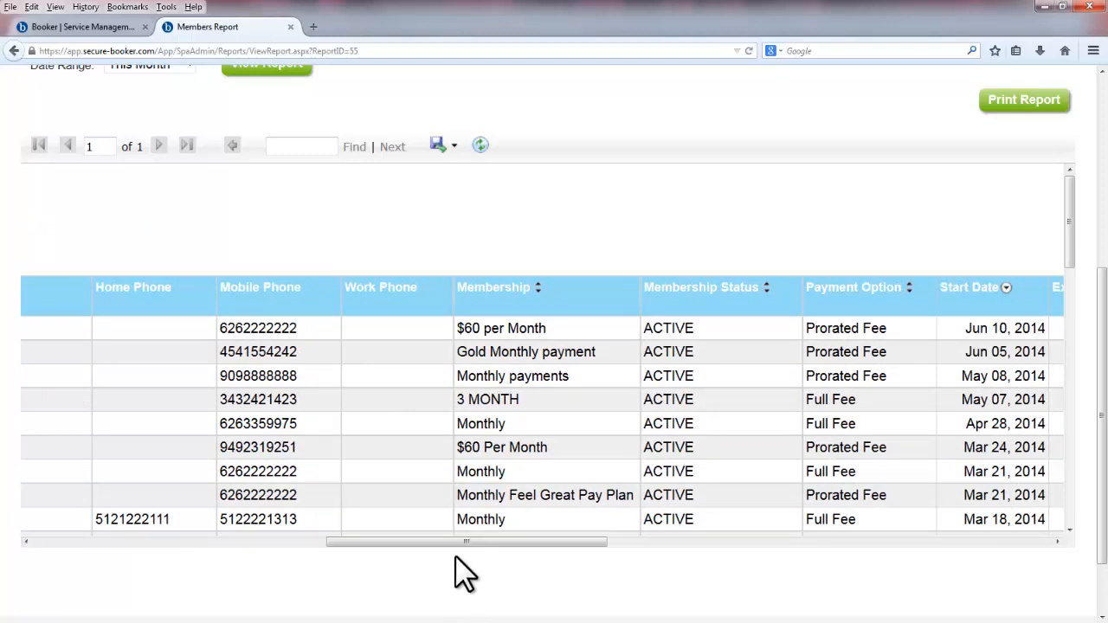
{"action": "left_click_drag", "start_coordinate": [464, 542], "coordinate": [148, 562]}
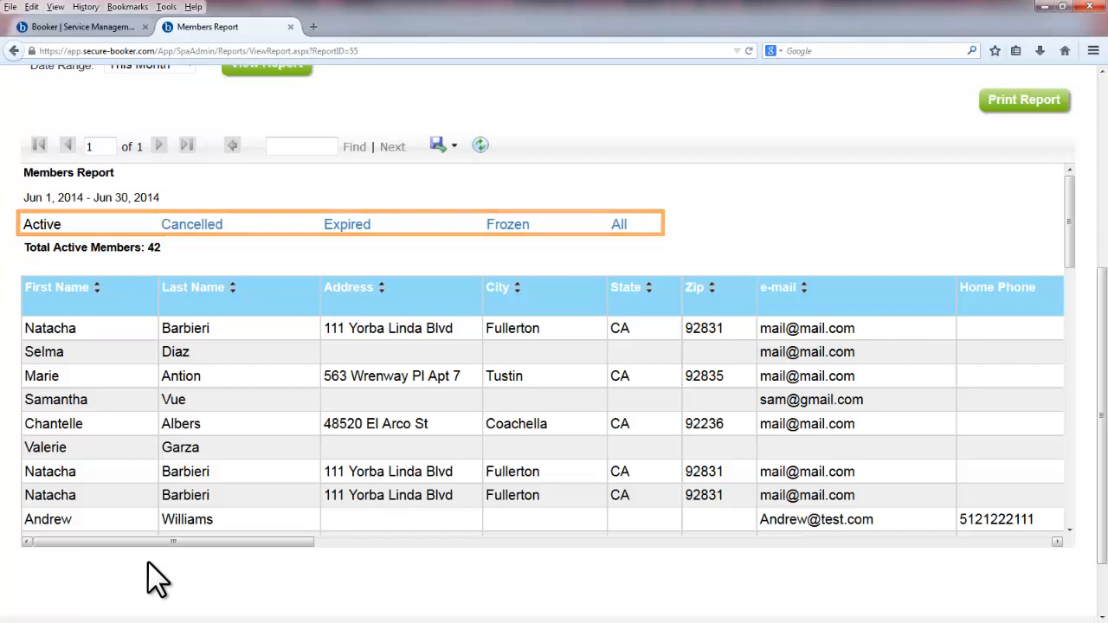
{"action": "mouse_move", "coordinate": [147, 561]}
{"action": "left_mouse_down"}
{"action": "mouse_move", "coordinate": [351, 546]}
{"action": "mouse_move", "coordinate": [455, 554]}
{"action": "left_mouse_up"}
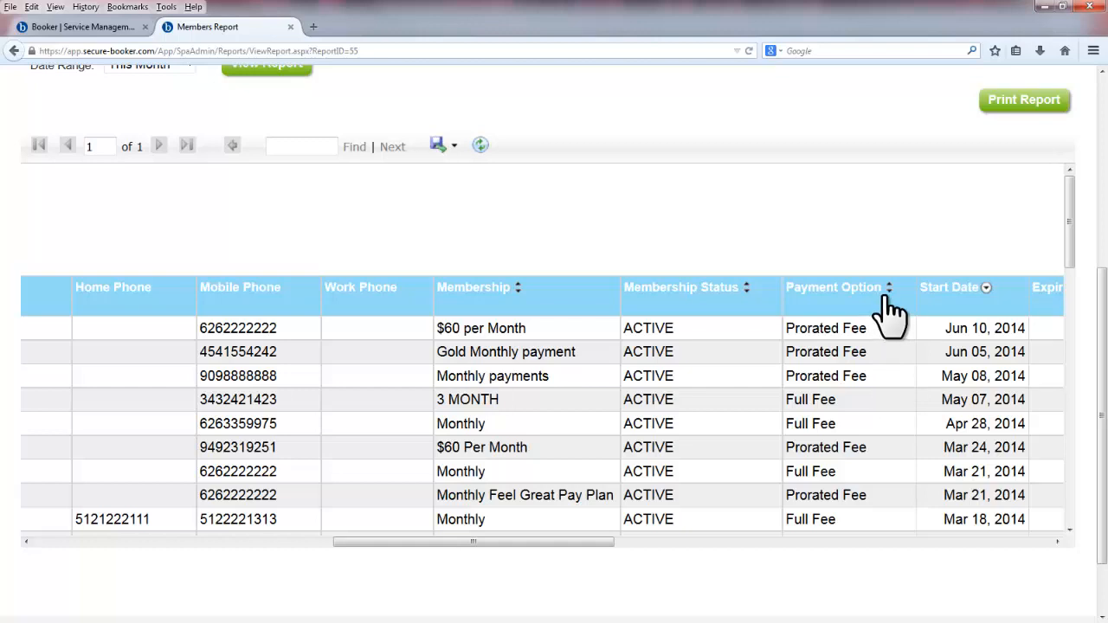
Step: Sort the Members Report by start date, oldest first, and show its export format options
{"action": "left_click", "coordinate": [986, 290]}
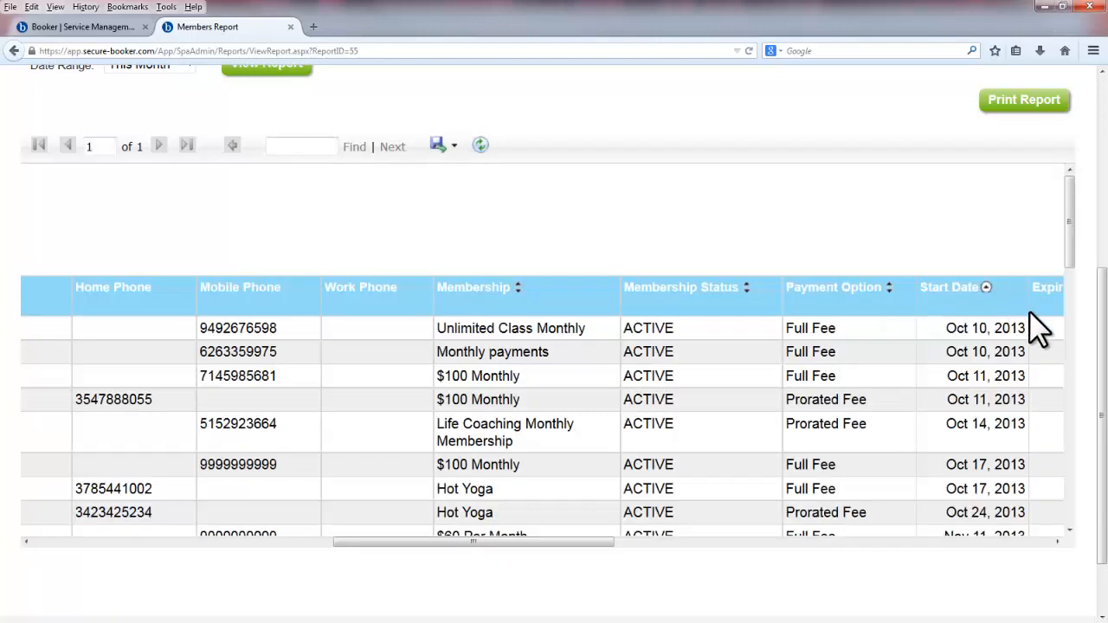
{"action": "scroll", "coordinate": [1039, 329], "scroll_direction": "down", "scroll_amount": 2}
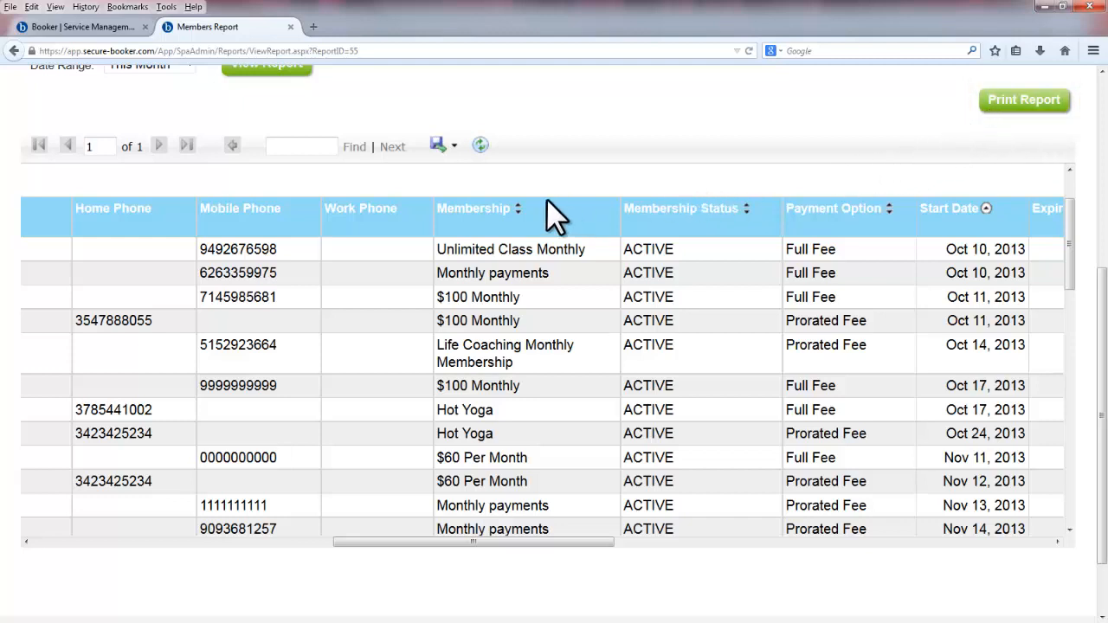
{"action": "left_click", "coordinate": [455, 150]}
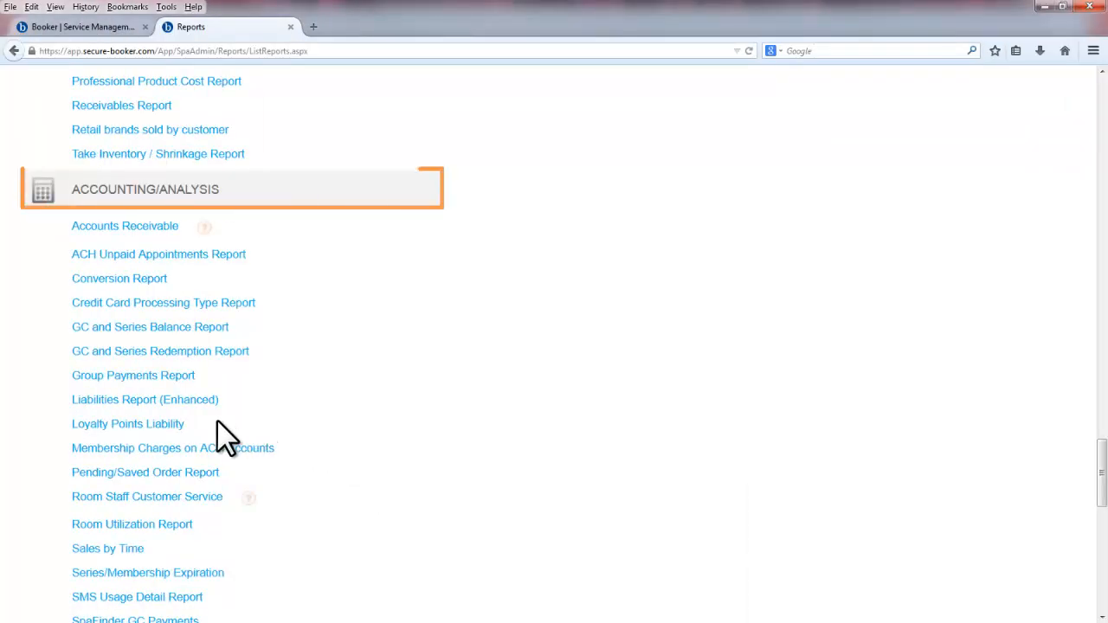
Step: Open the Loyalty Points Liability report from the Accounting/Analysis section and run it for This Month
{"action": "left_click", "coordinate": [174, 431]}
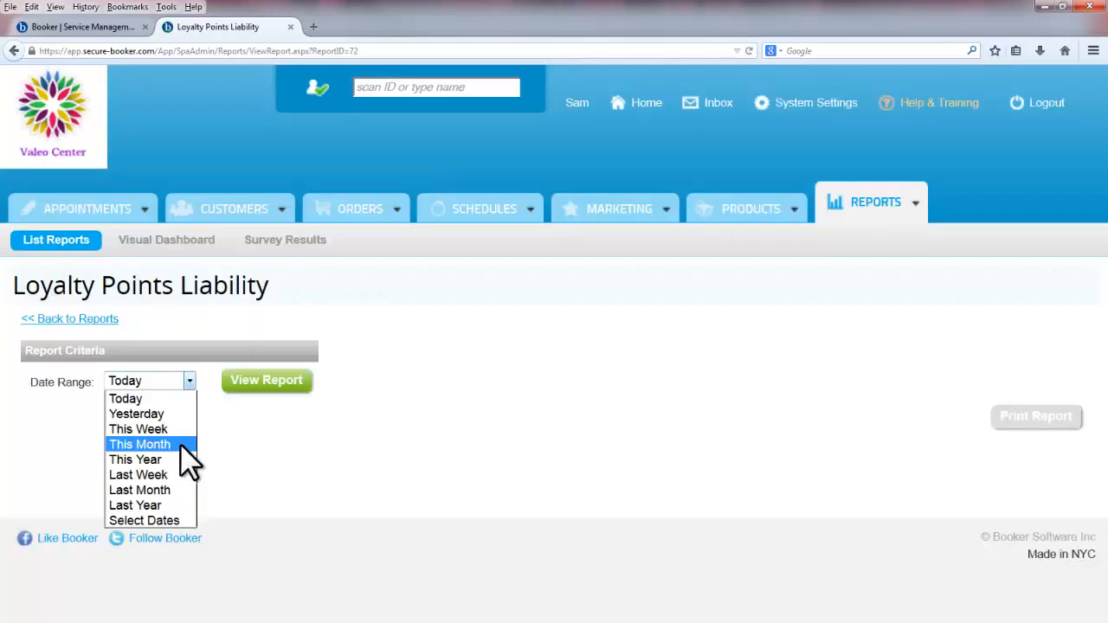
{"action": "left_click", "coordinate": [180, 444]}
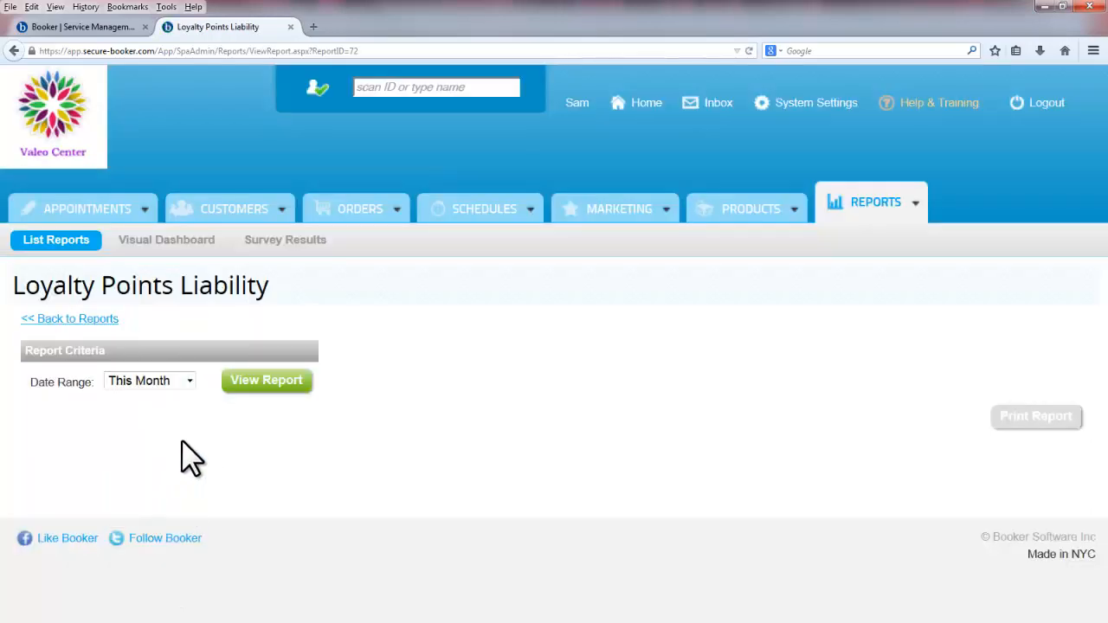
{"action": "left_click", "coordinate": [260, 381]}
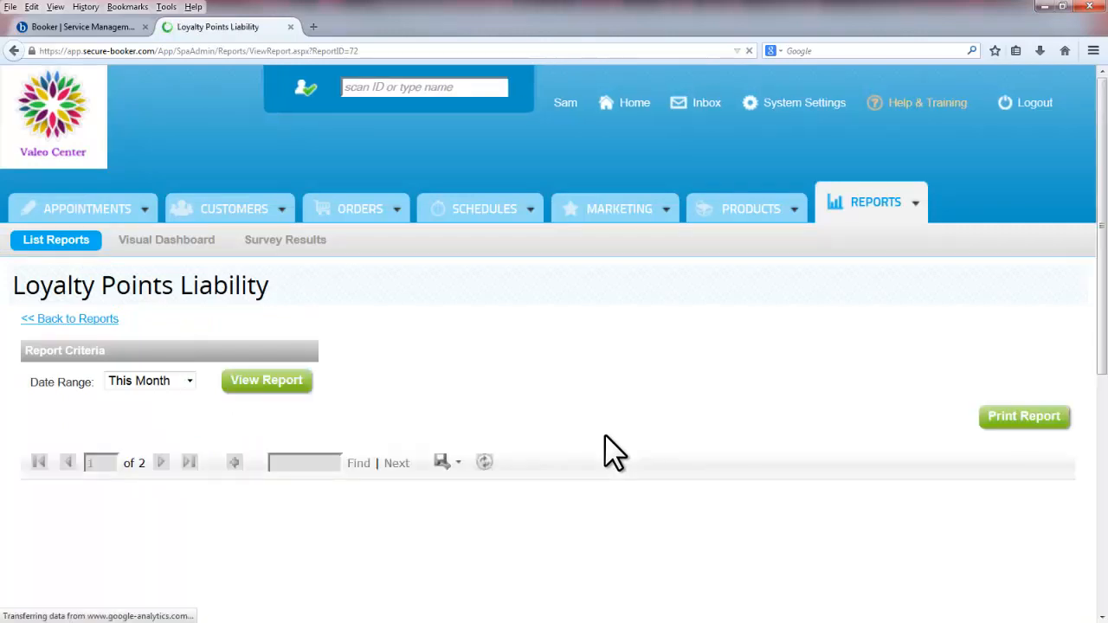
{"action": "scroll", "coordinate": [604, 438], "scroll_direction": "down", "scroll_amount": 4}
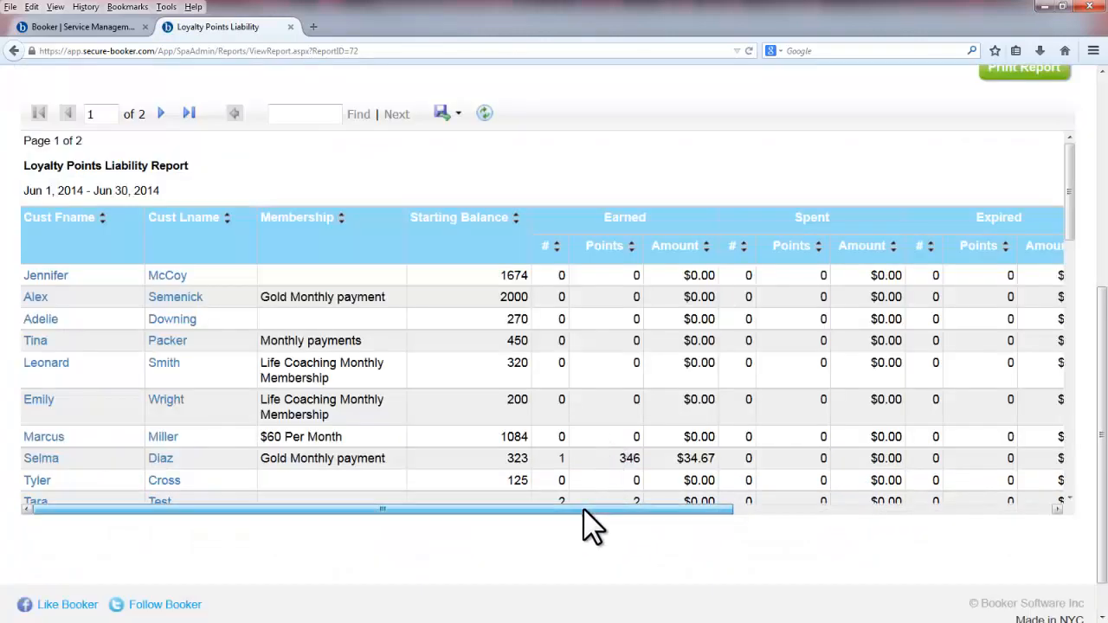
Step: Examine the earned, spent, expired and liability columns, and open the points detail of the customer who earned 346 points
{"action": "left_click_drag", "start_coordinate": [583, 511], "coordinate": [944, 543]}
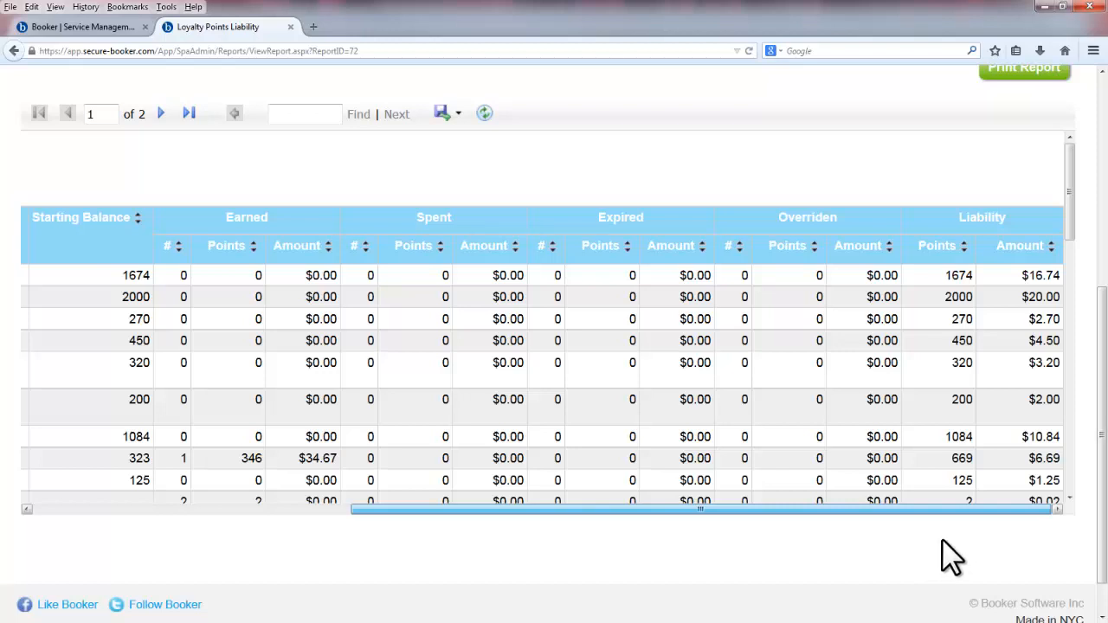
{"action": "left_click_drag", "start_coordinate": [941, 538], "coordinate": [114, 477]}
{"action": "left_click", "coordinate": [37, 458]}
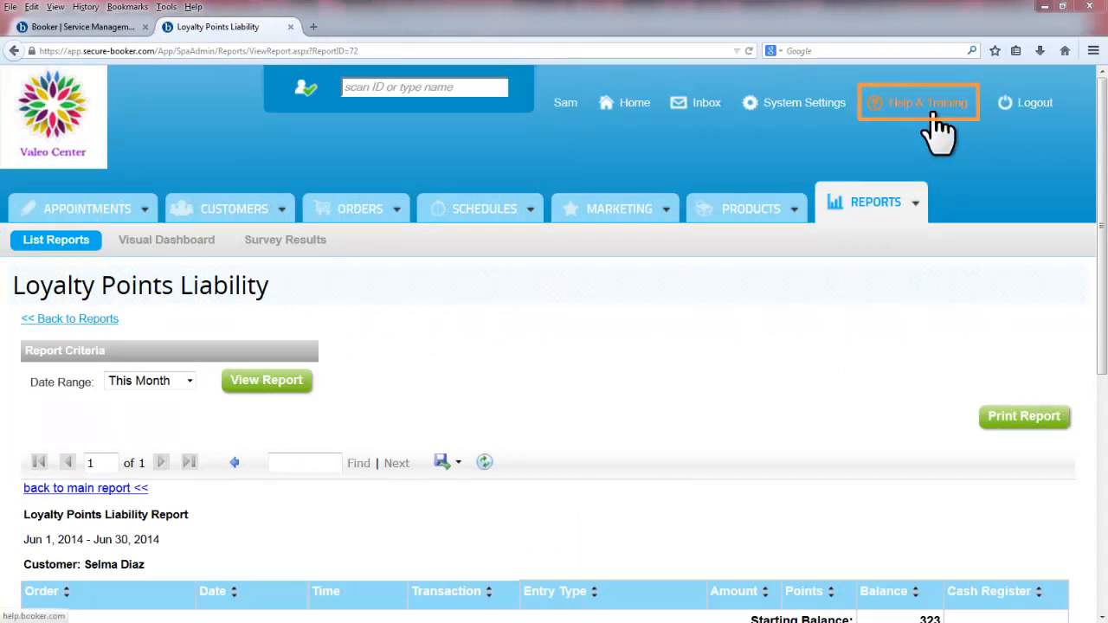
Step: Open the Booker Help Center
{"action": "left_click", "coordinate": [940, 130]}
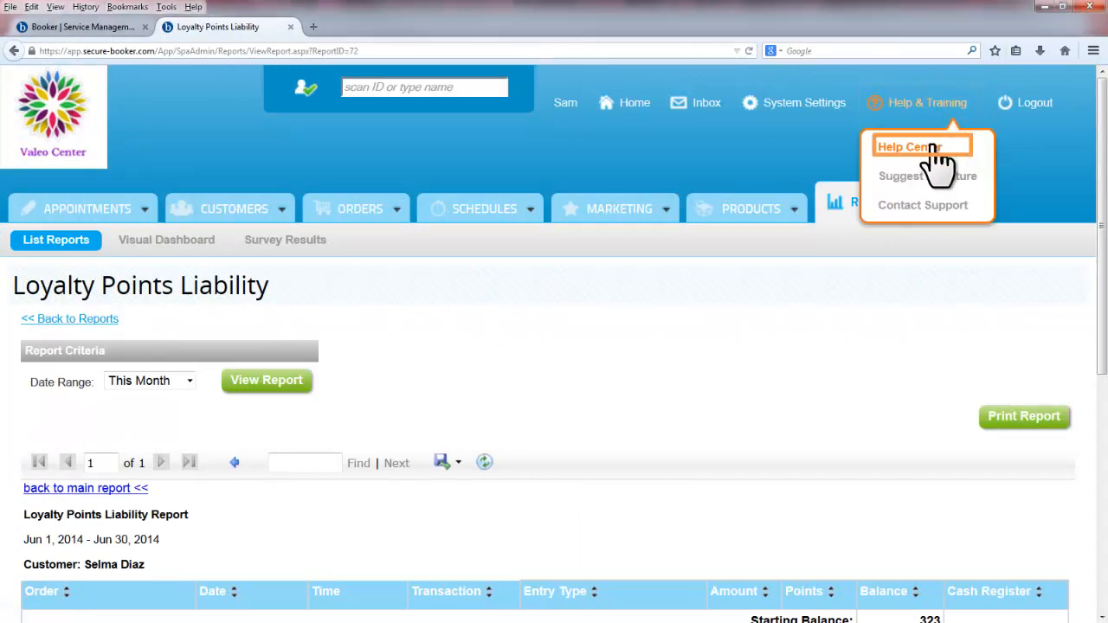
{"action": "left_click", "coordinate": [932, 148]}
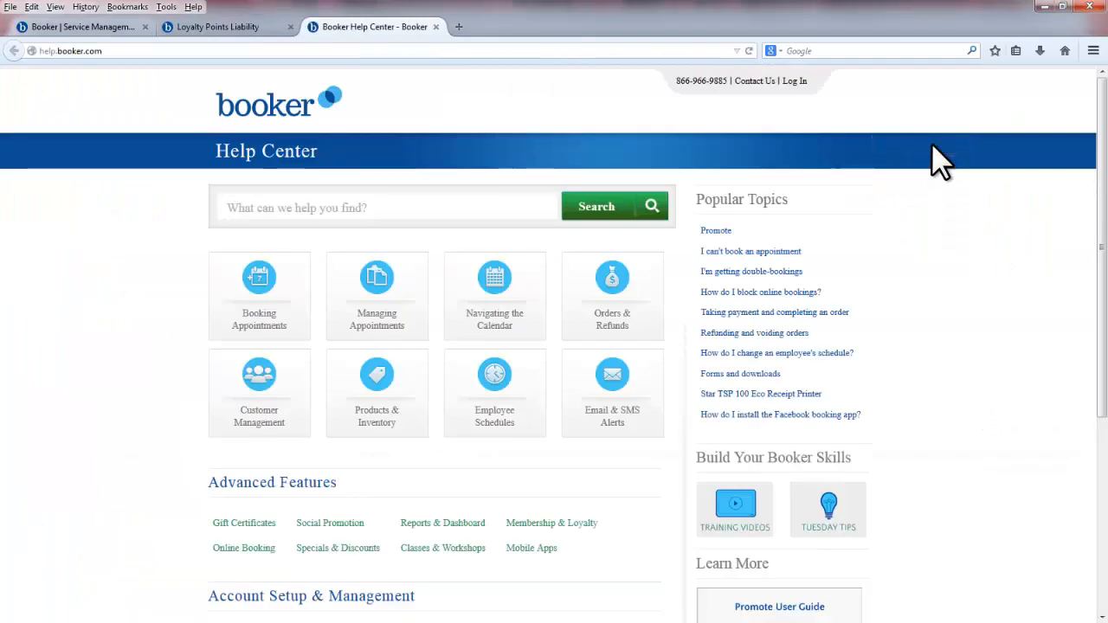